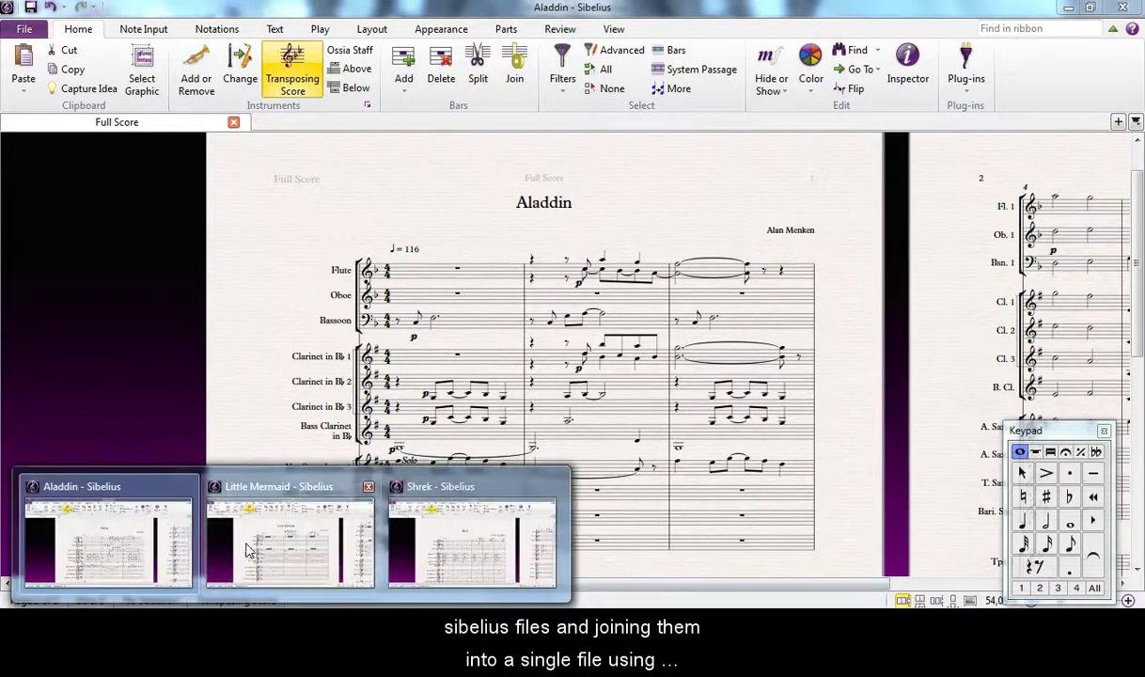
# Step: Look through the three open scores, Aladdin, Little Mermaid and Shrek, one after another
pyautogui.click(243, 543)
pyautogui.click(418, 549)
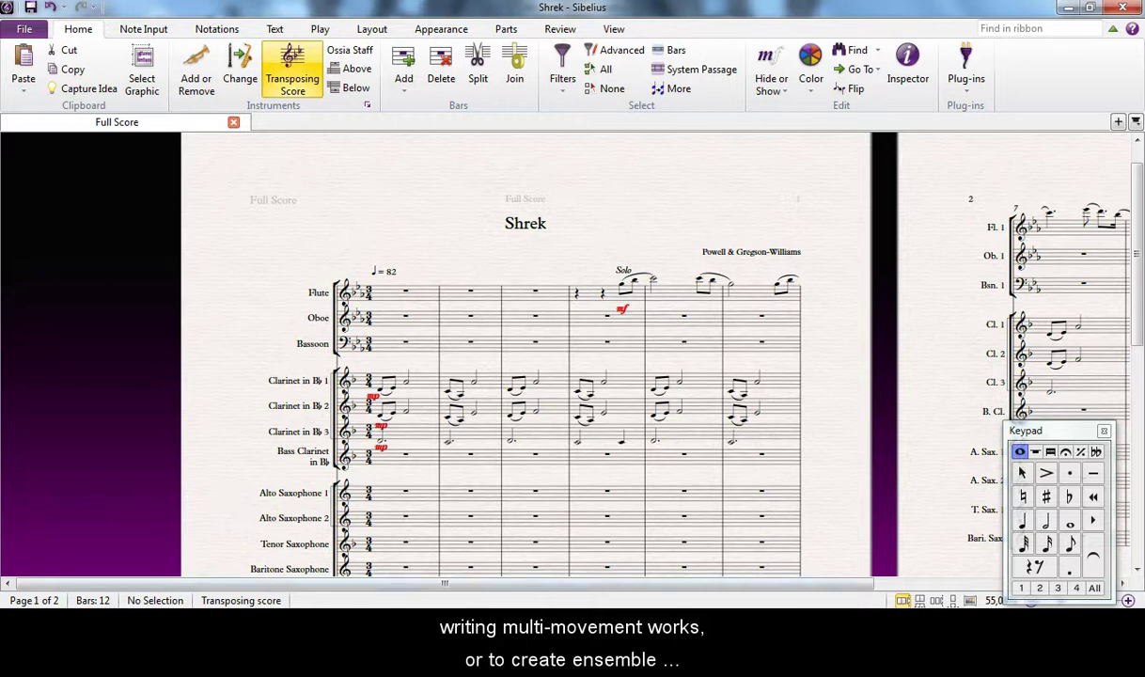
pyautogui.click(116, 512)
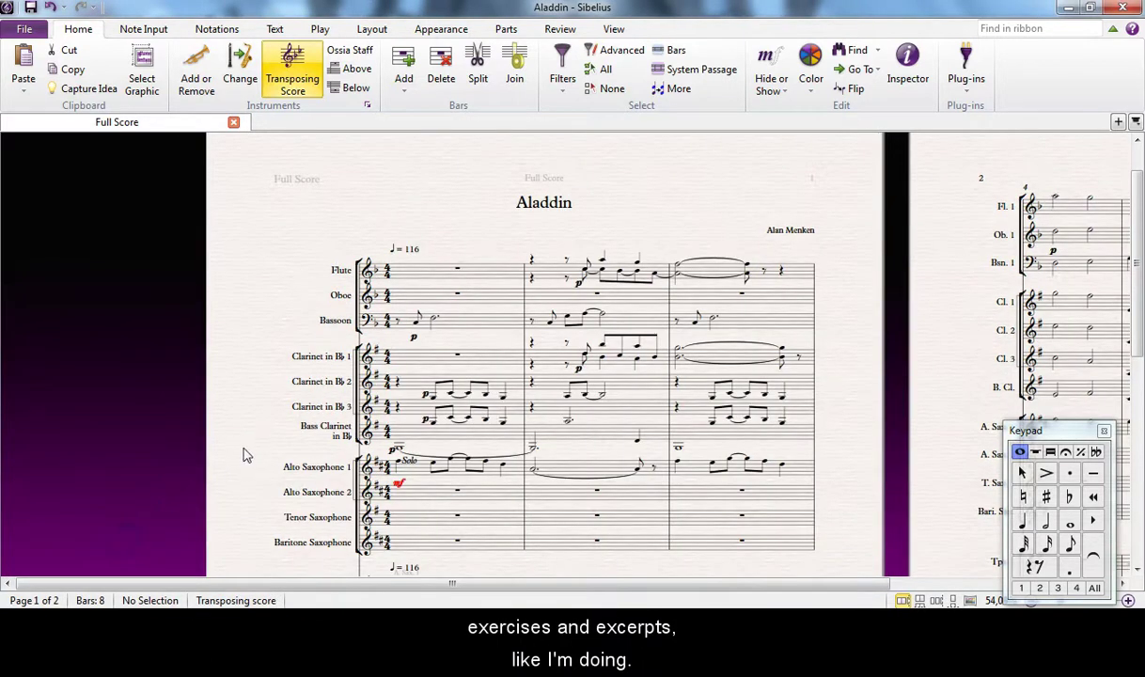
pyautogui.press('alt')
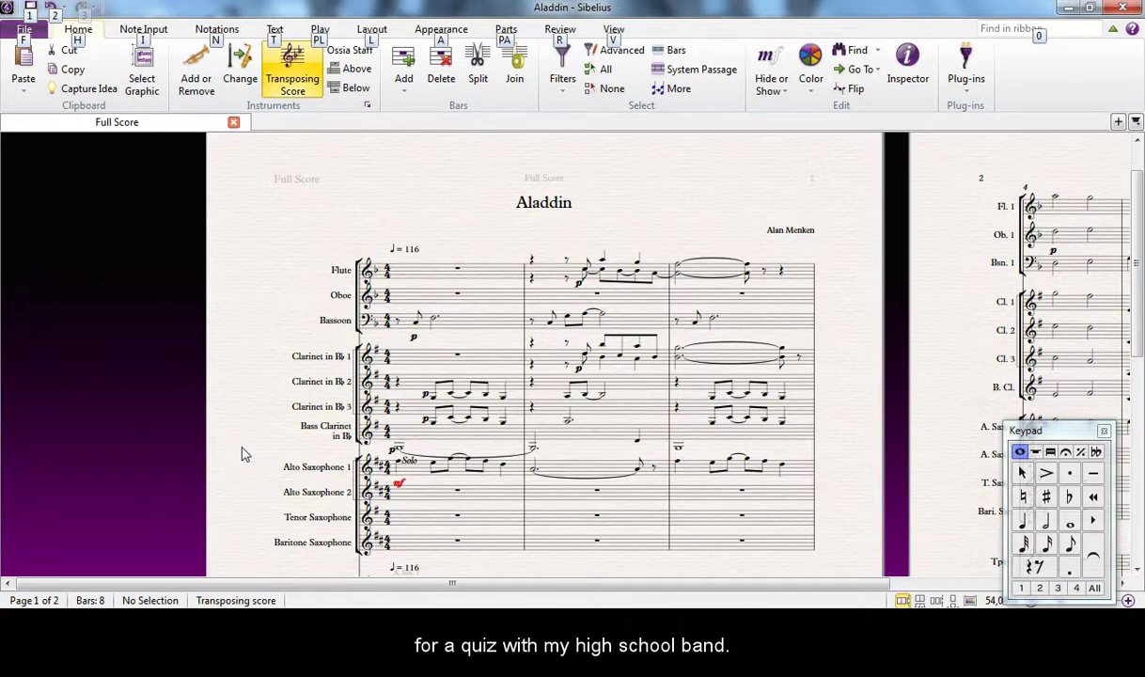
pyautogui.moveTo(241, 454); pyautogui.dragTo(217, 412)
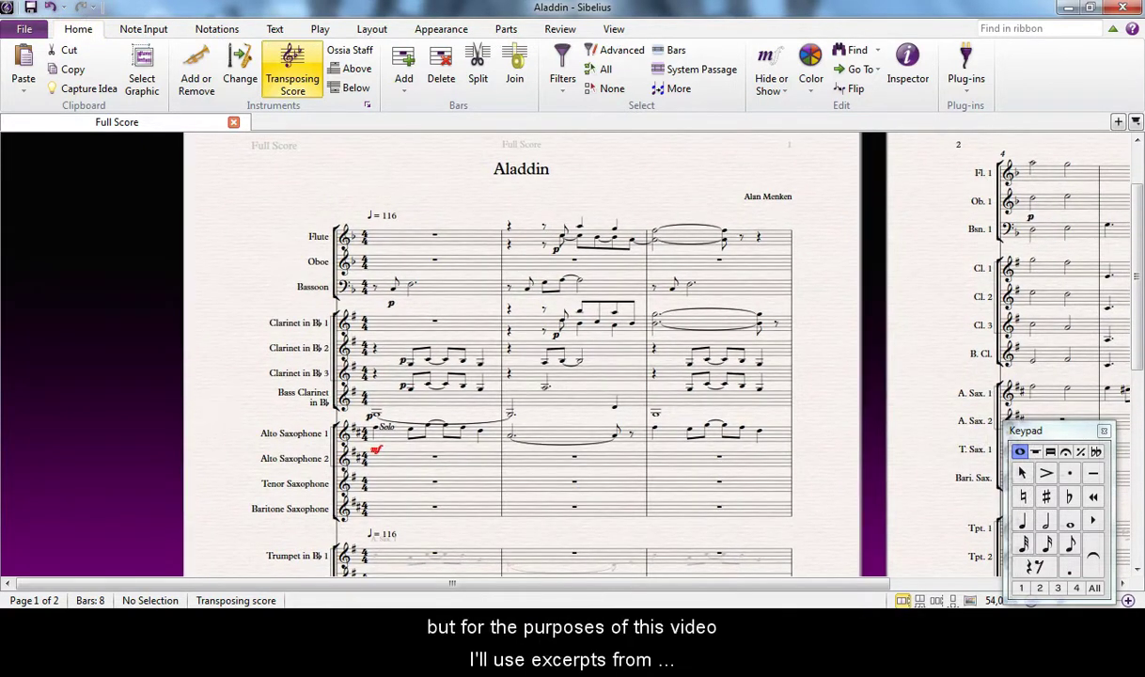
pyautogui.moveTo(160, 610)
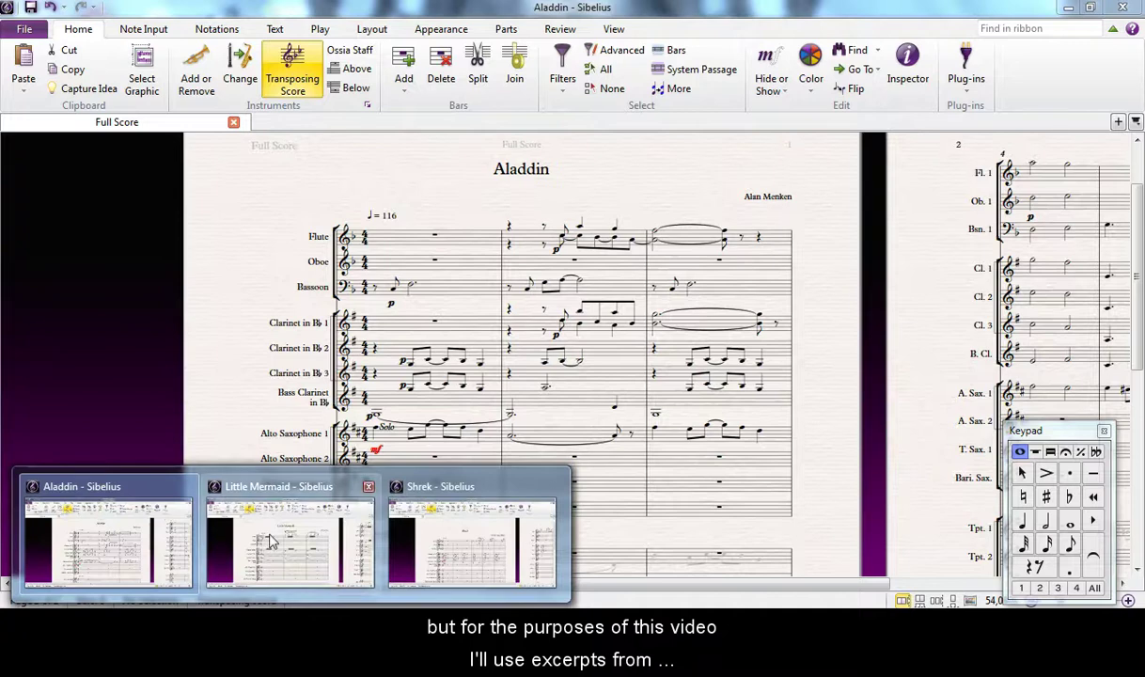
pyautogui.click(256, 512)
pyautogui.moveTo(160, 610)
pyautogui.click(435, 552)
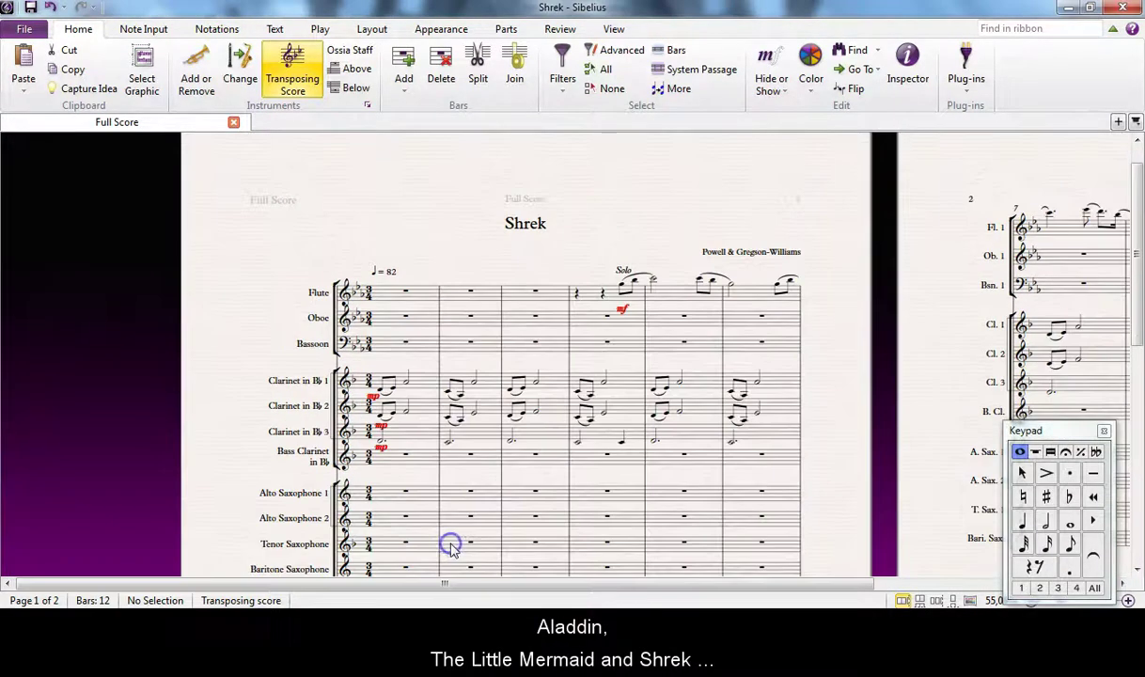
# Step: Compare the instrument staves of the Shrek and Aladdin scores from the woodwinds down to the percussion
pyautogui.moveTo(204, 415); pyautogui.dragTo(145, 4)
pyautogui.moveTo(768, 402); pyautogui.dragTo(378, 589)
pyautogui.moveTo(421, 476); pyautogui.dragTo(452, 477)
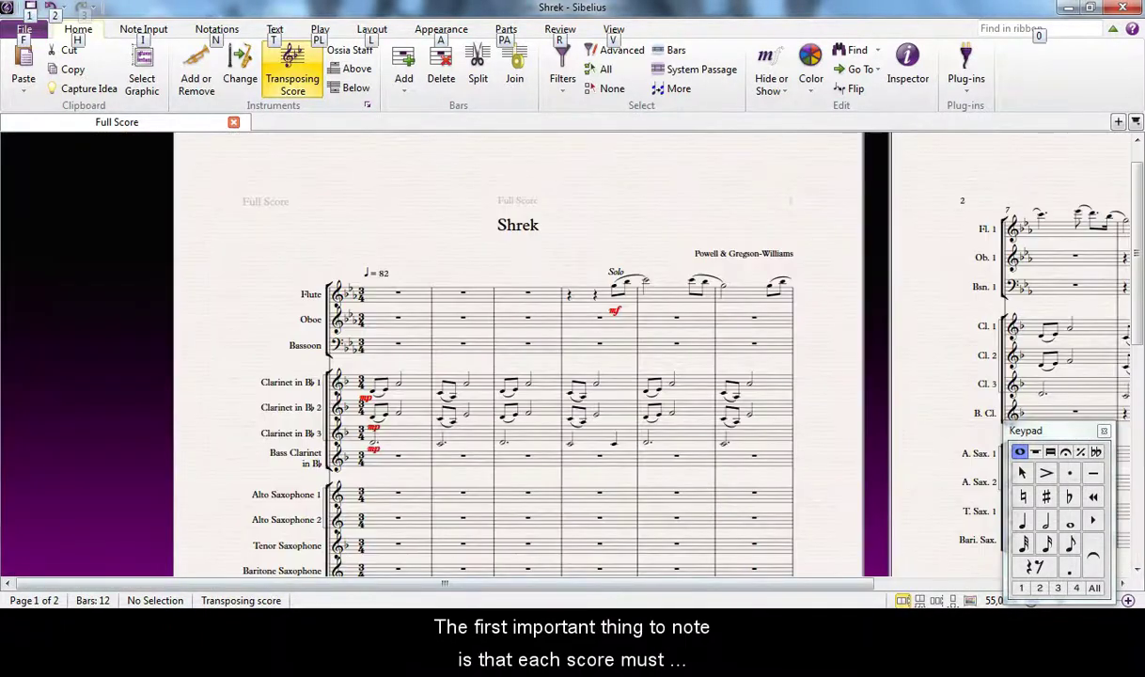
pyautogui.moveTo(209, 413); pyautogui.dragTo(170, 41)
pyautogui.moveTo(186, 378); pyautogui.dragTo(187, 281)
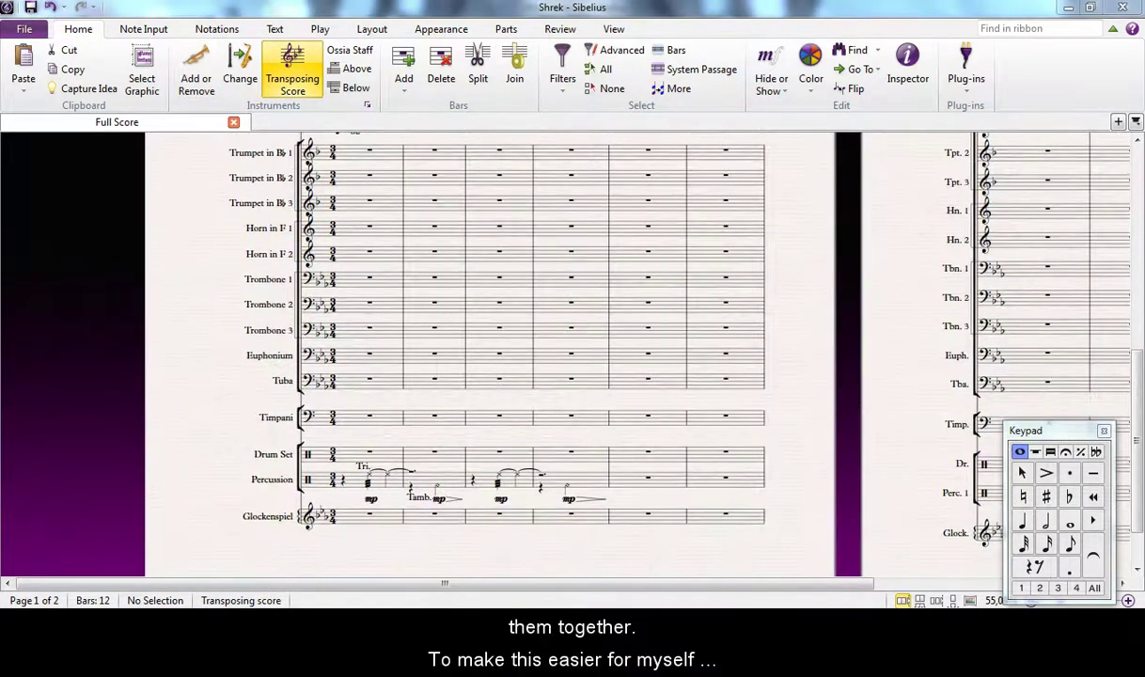
pyautogui.click(130, 527)
pyautogui.moveTo(217, 449); pyautogui.dragTo(200, 263)
pyautogui.moveTo(212, 473); pyautogui.dragTo(202, 255)
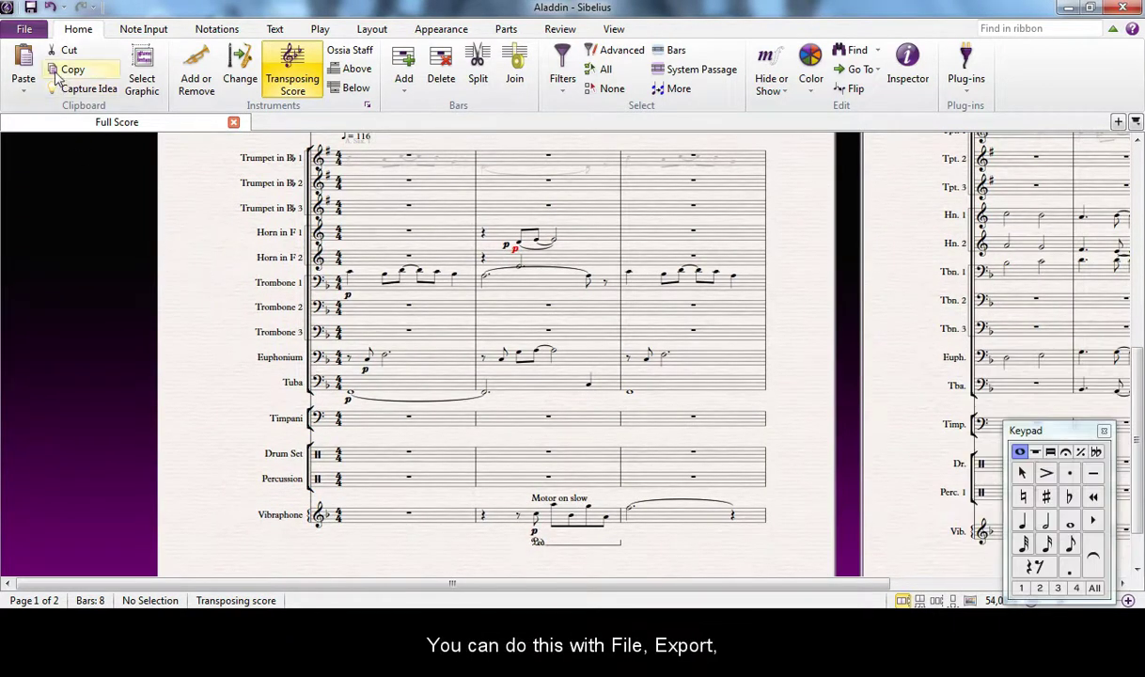
# Step: Export Aladdin's instrumentation as manuscript paper "My Band" in the Band category without title and composer text, and locate it among the new-score templates
pyautogui.click(25, 31)
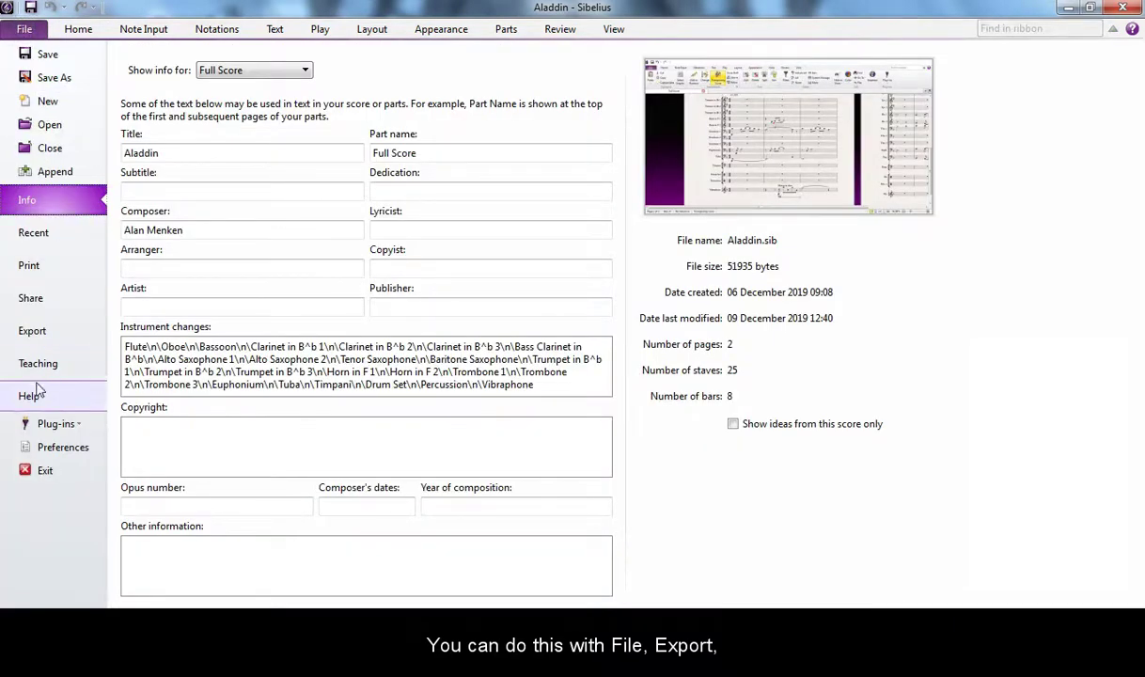
pyautogui.click(34, 326)
pyautogui.click(215, 474)
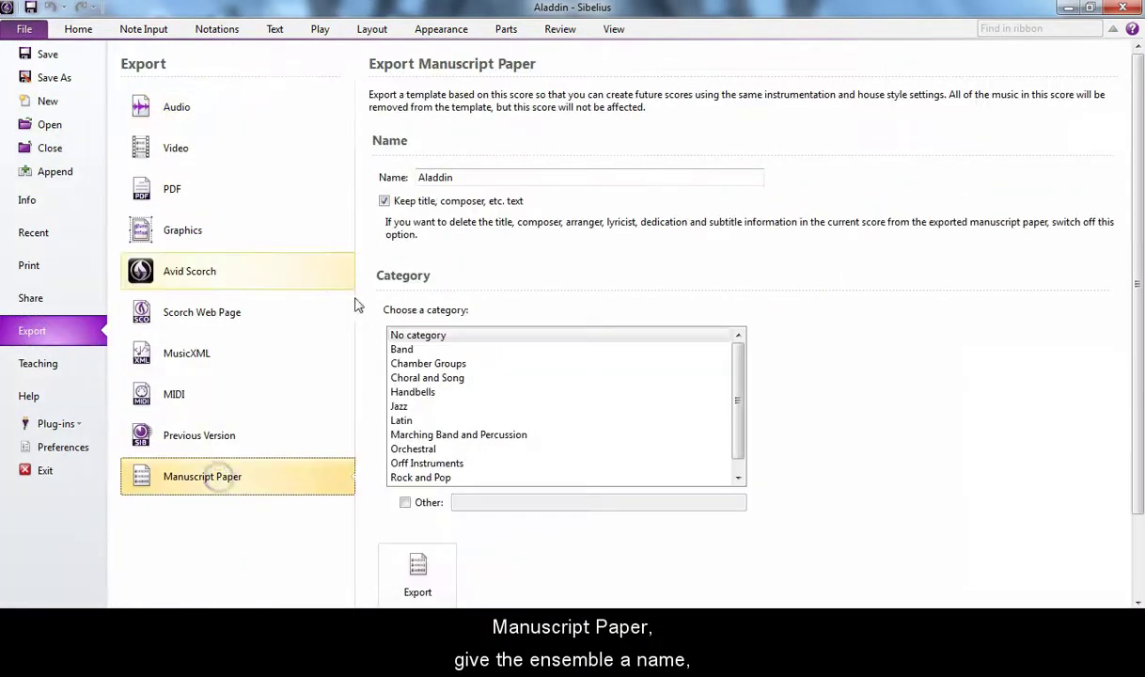
pyautogui.doubleClick(409, 179)
pyautogui.write('My Band')
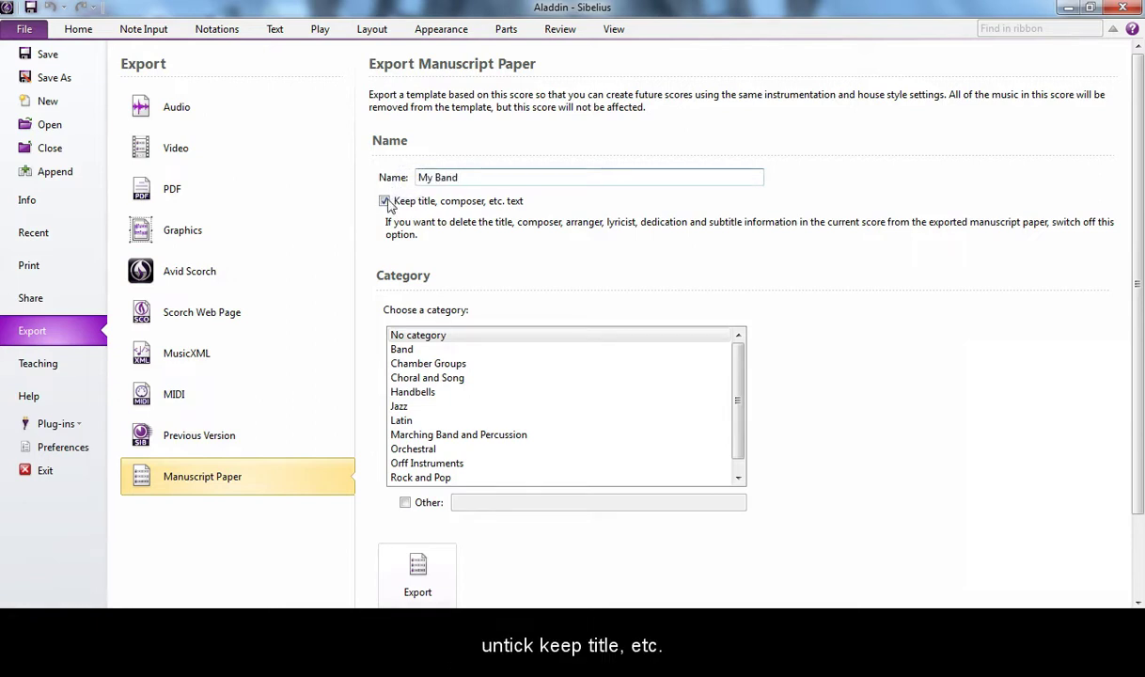
pyautogui.click(385, 201)
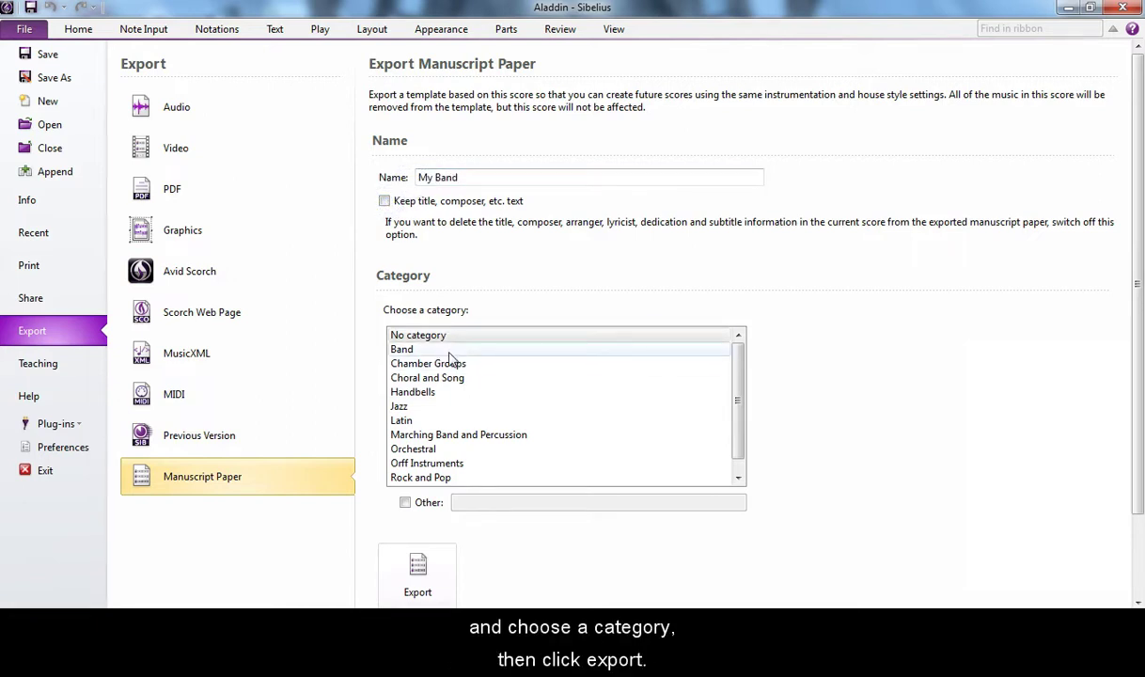
pyautogui.click(414, 349)
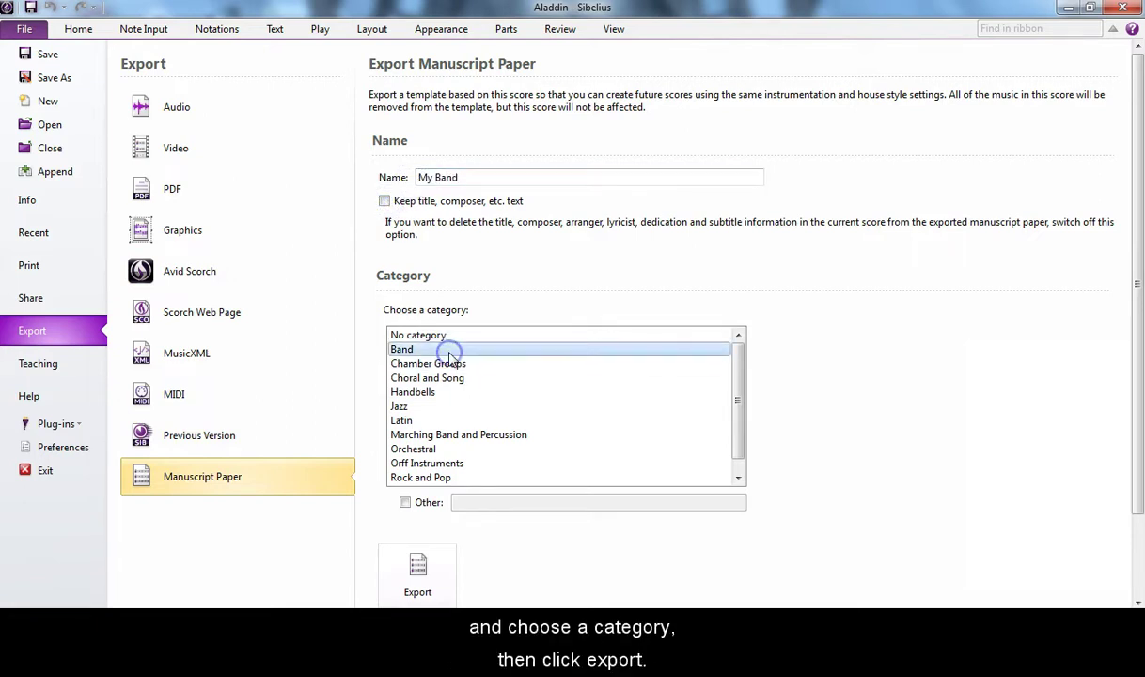
pyautogui.click(418, 575)
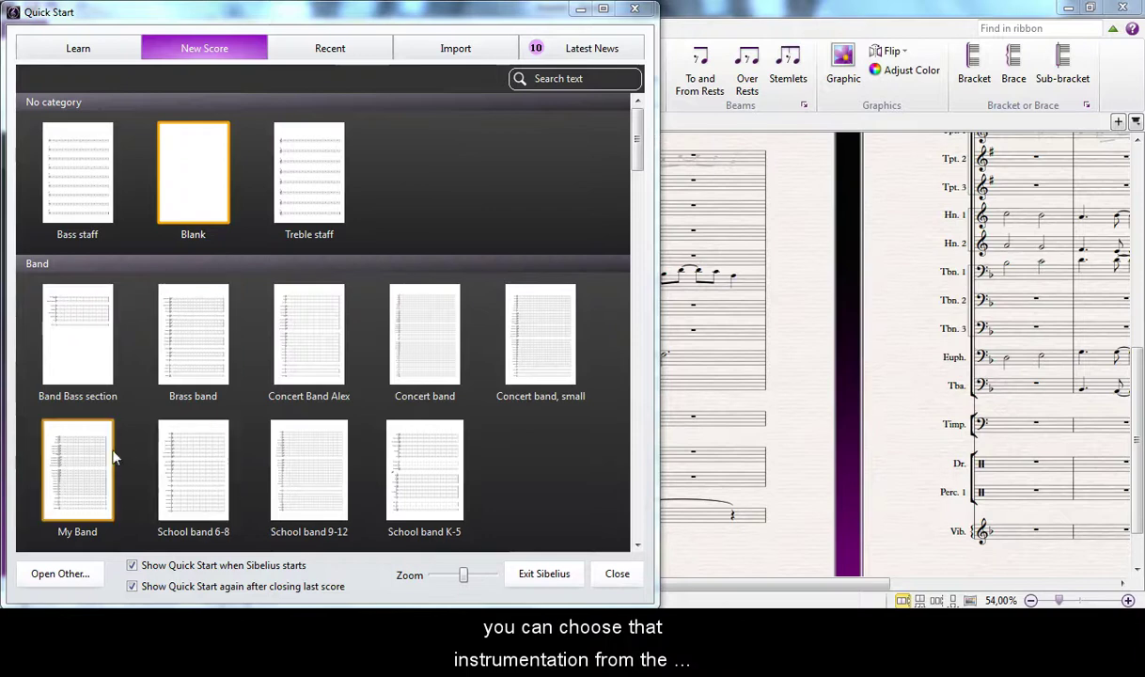
pyautogui.click(83, 470)
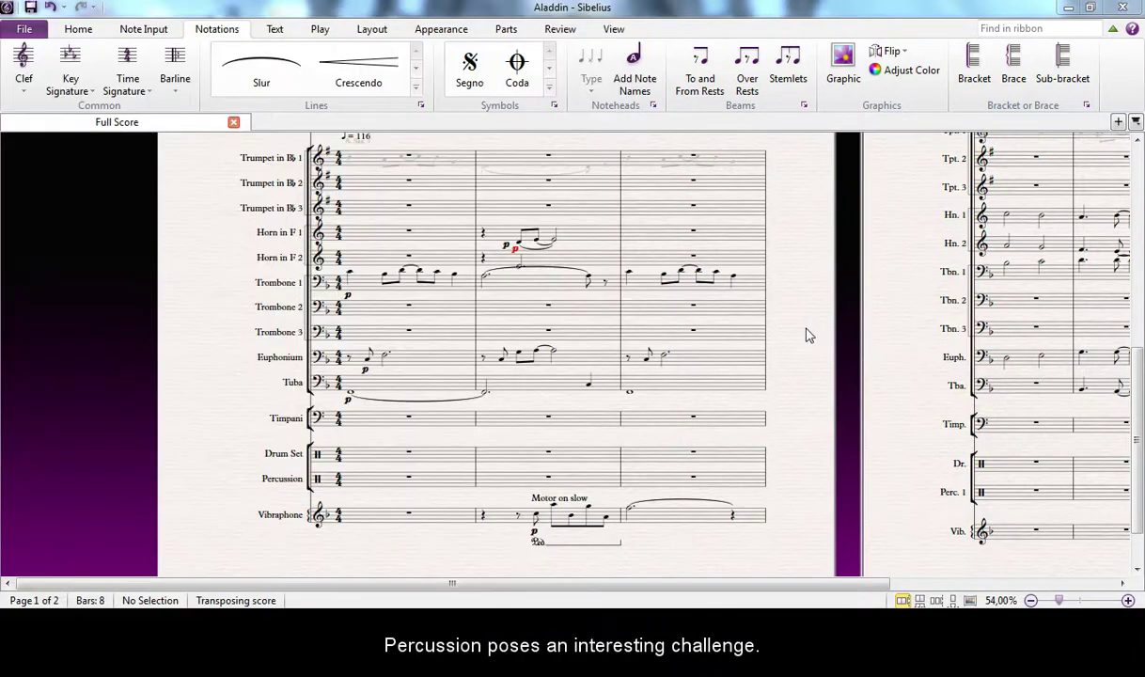
# Step: Examine the percussion staves in Aladdin and Little Mermaid, comparing the Vibraphone part with the Glockenspiel part
pyautogui.moveTo(804, 331); pyautogui.dragTo(750, 529)
pyautogui.moveTo(790, 294); pyautogui.dragTo(750, 140)
pyautogui.scroll(-3, 736, 186)
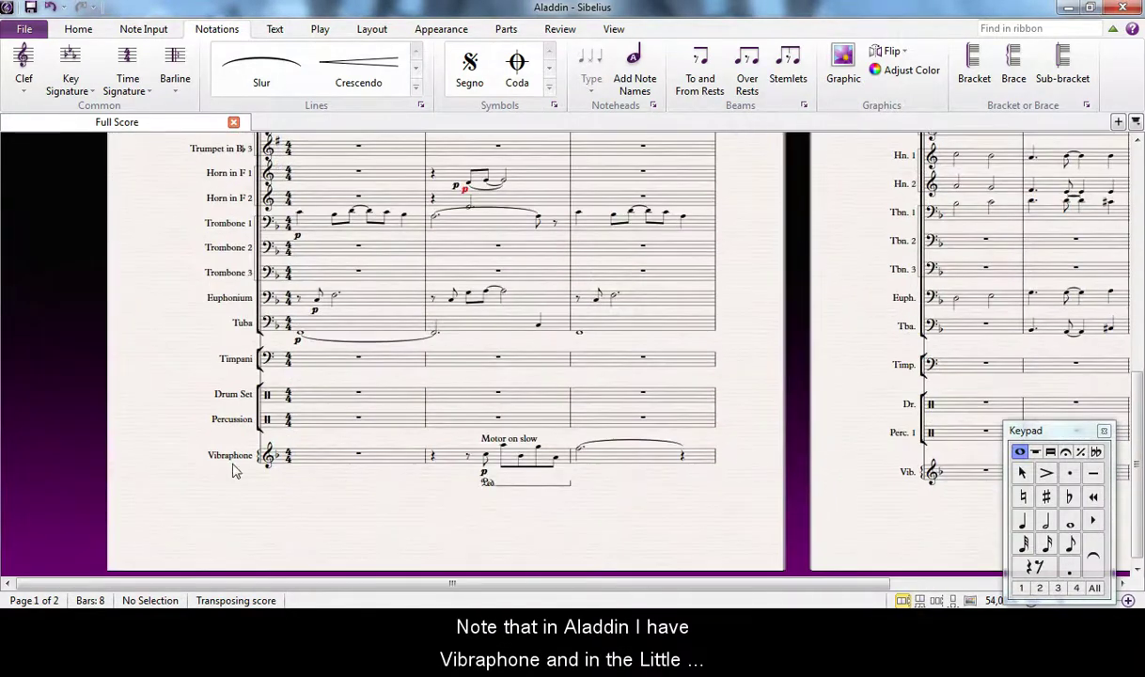
pyautogui.click(283, 524)
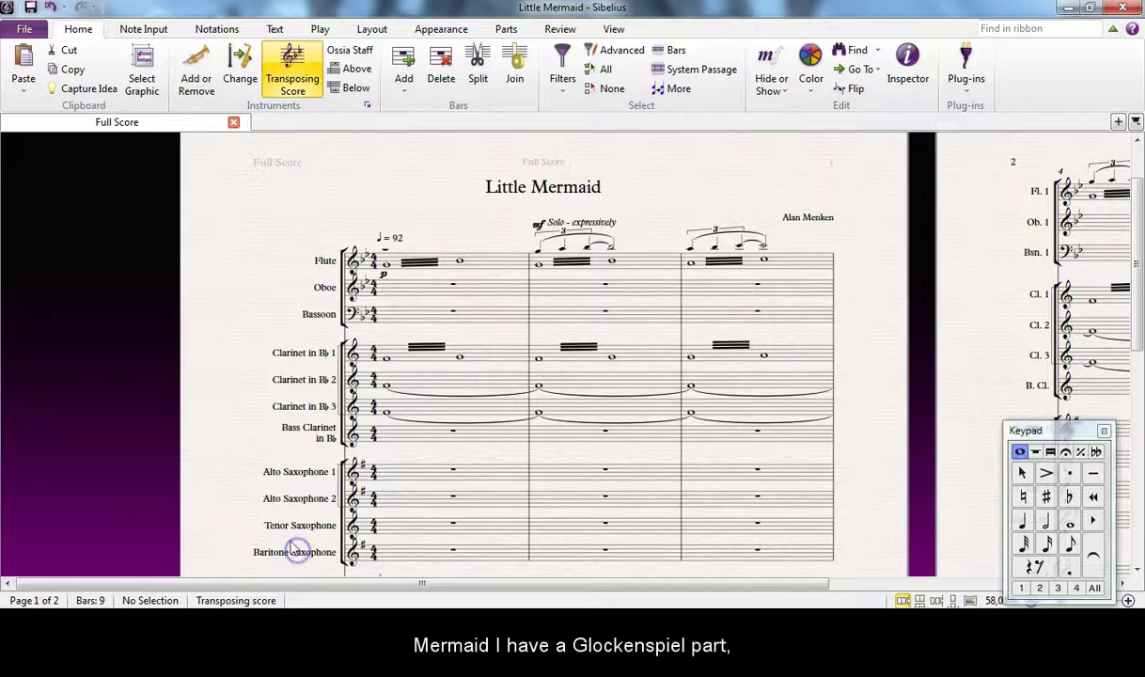
pyautogui.moveTo(283, 524); pyautogui.dragTo(205, 204)
pyautogui.scroll(-3, 206, 204)
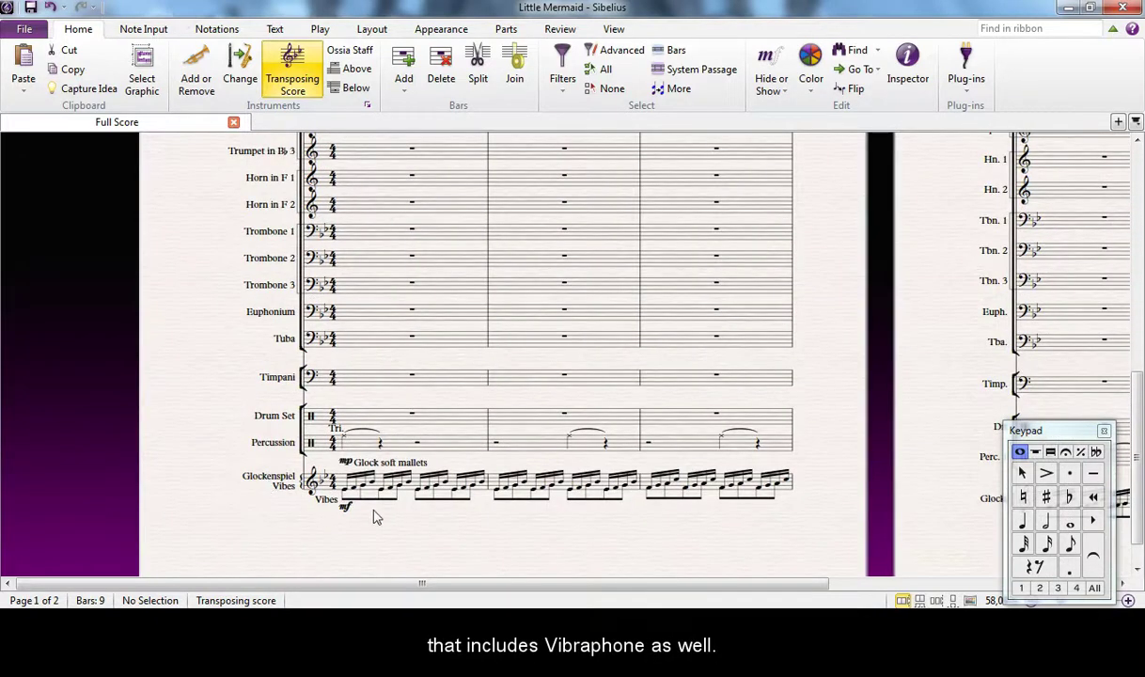
pyautogui.moveTo(670, 524); pyautogui.dragTo(558, 508)
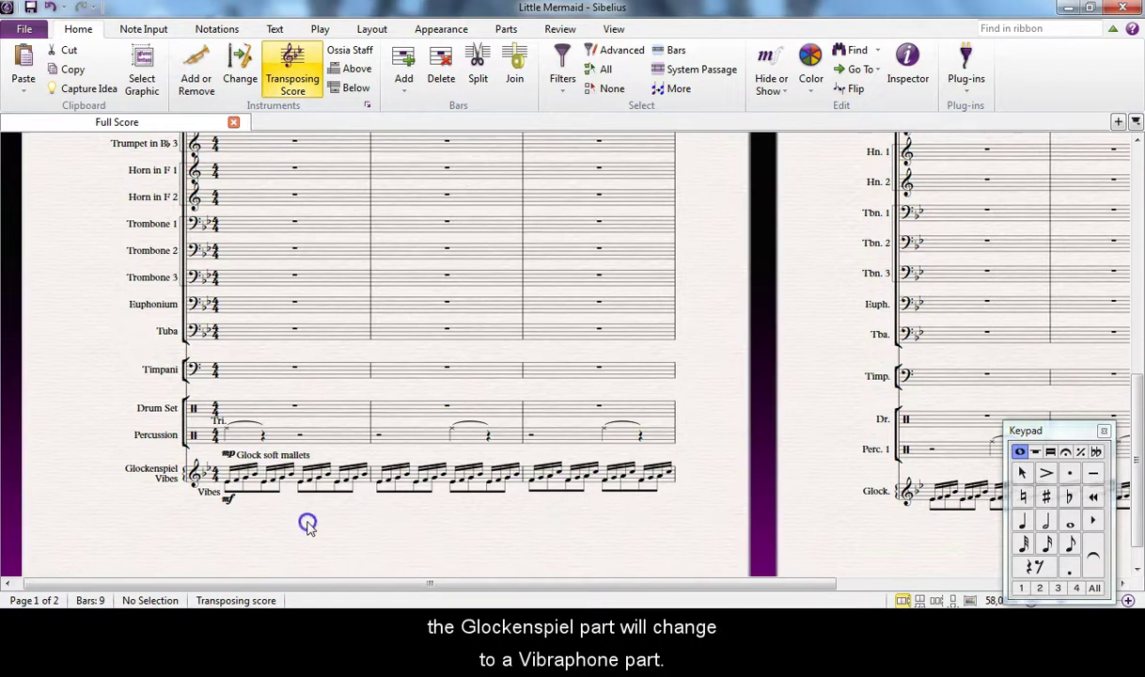
pyautogui.moveTo(310, 528); pyautogui.dragTo(56, 524)
pyautogui.moveTo(181, 558); pyautogui.dragTo(442, 548)
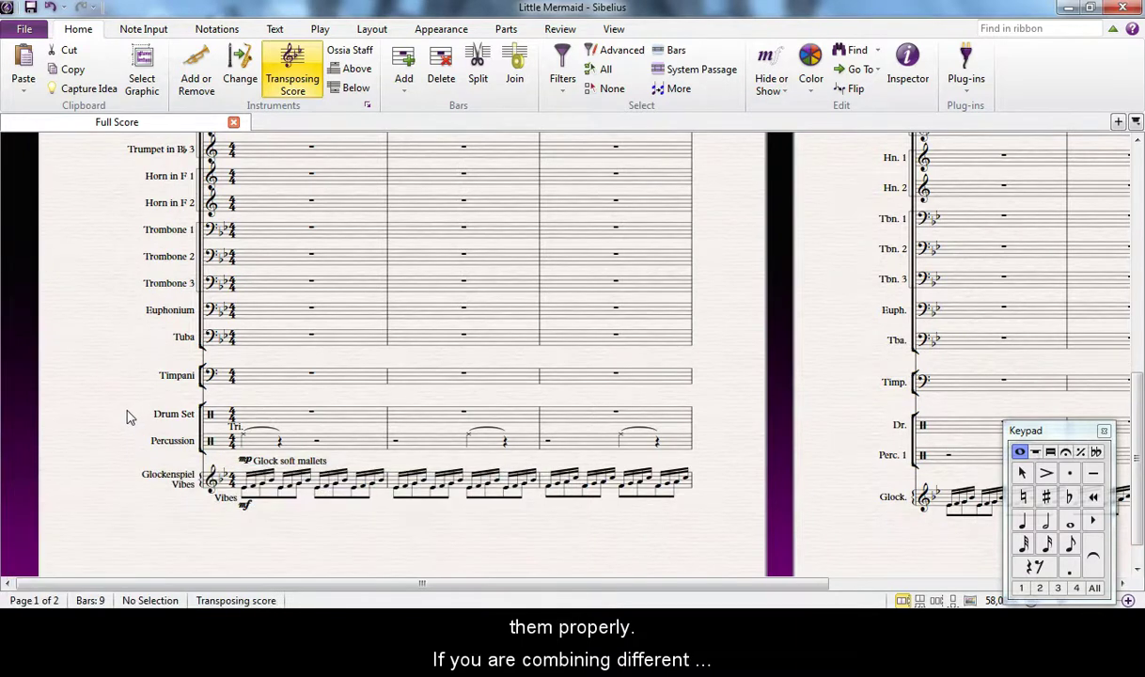
pyautogui.moveTo(116, 359); pyautogui.dragTo(8, 530)
pyautogui.moveTo(714, 342); pyautogui.dragTo(905, 358)
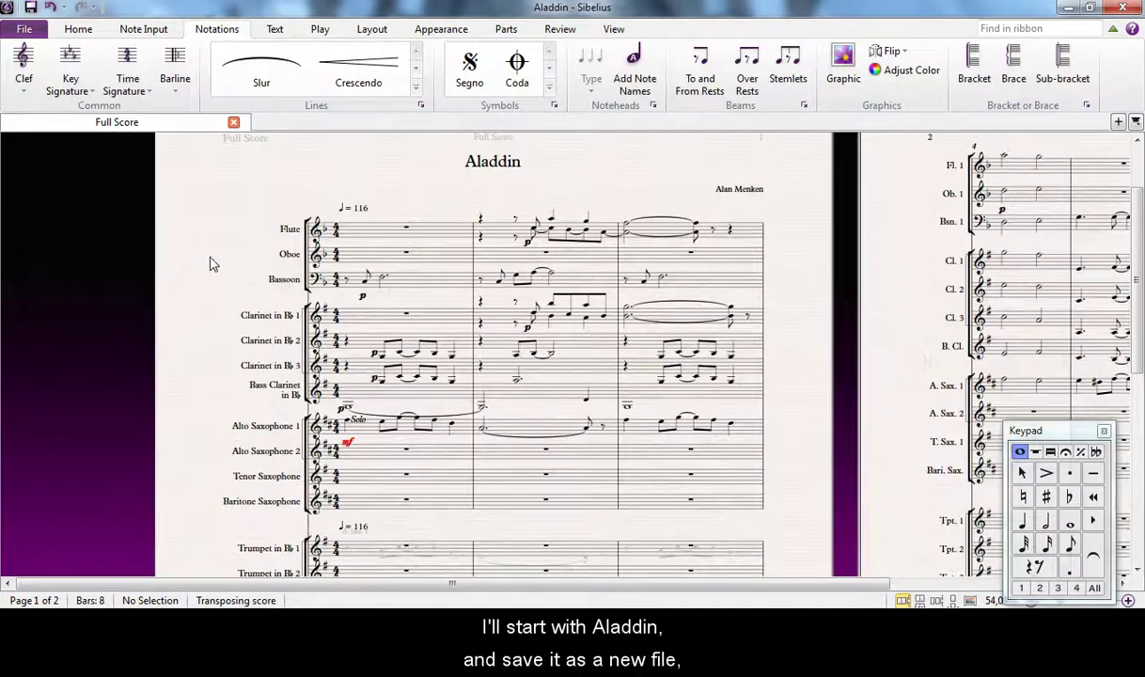
# Step: Save the Aladdin score as a new file named "Animations Set" in the Animations folder
pyautogui.moveTo(210, 273); pyautogui.dragTo(196, 289)
pyautogui.click(26, 31)
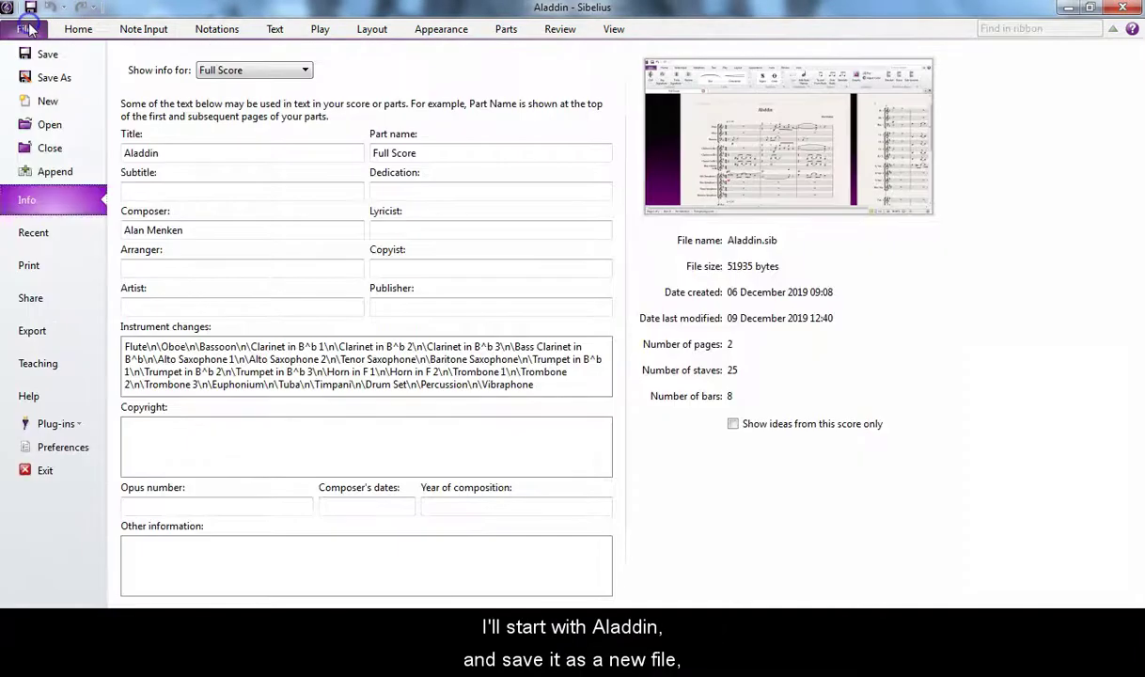
pyautogui.click(56, 77)
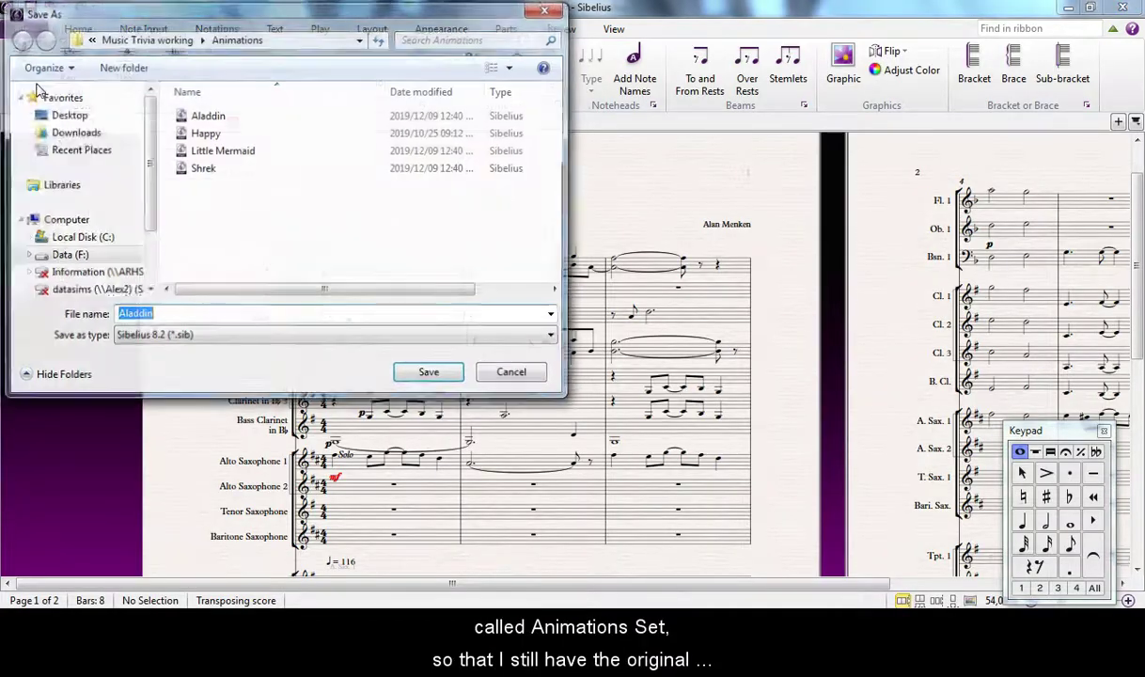
pyautogui.write('Animations Set')
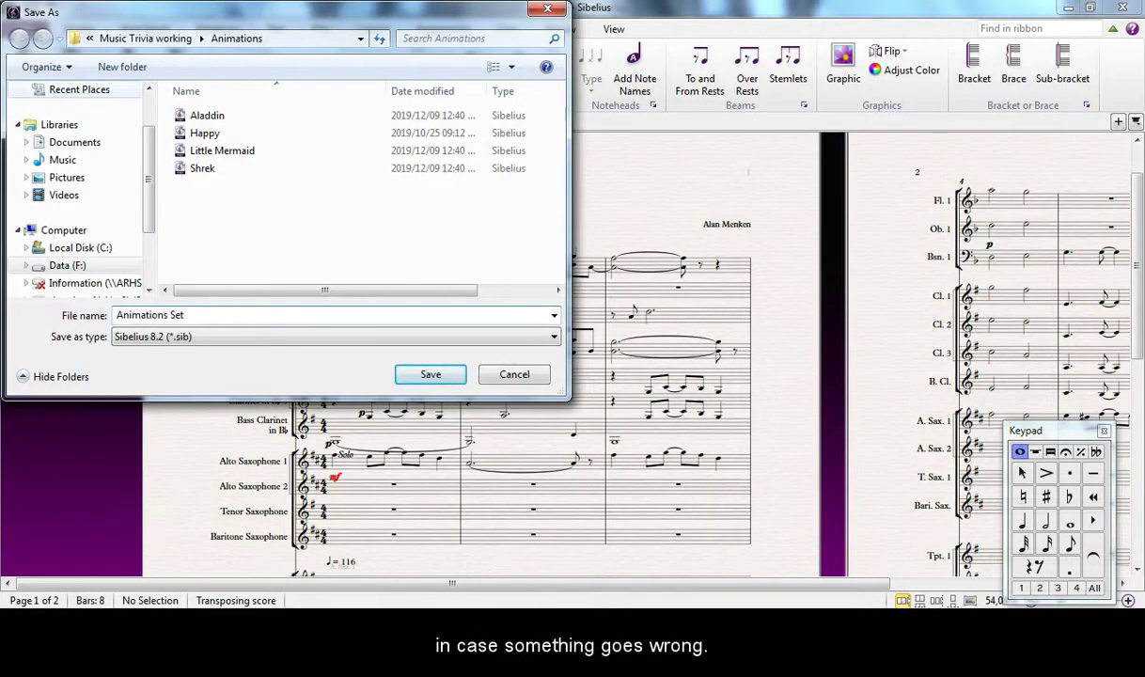
pyautogui.press('Return')
# Step: Append the Little Mermaid score to Animations Set, accepting the differing instrument names
pyautogui.press('alt')
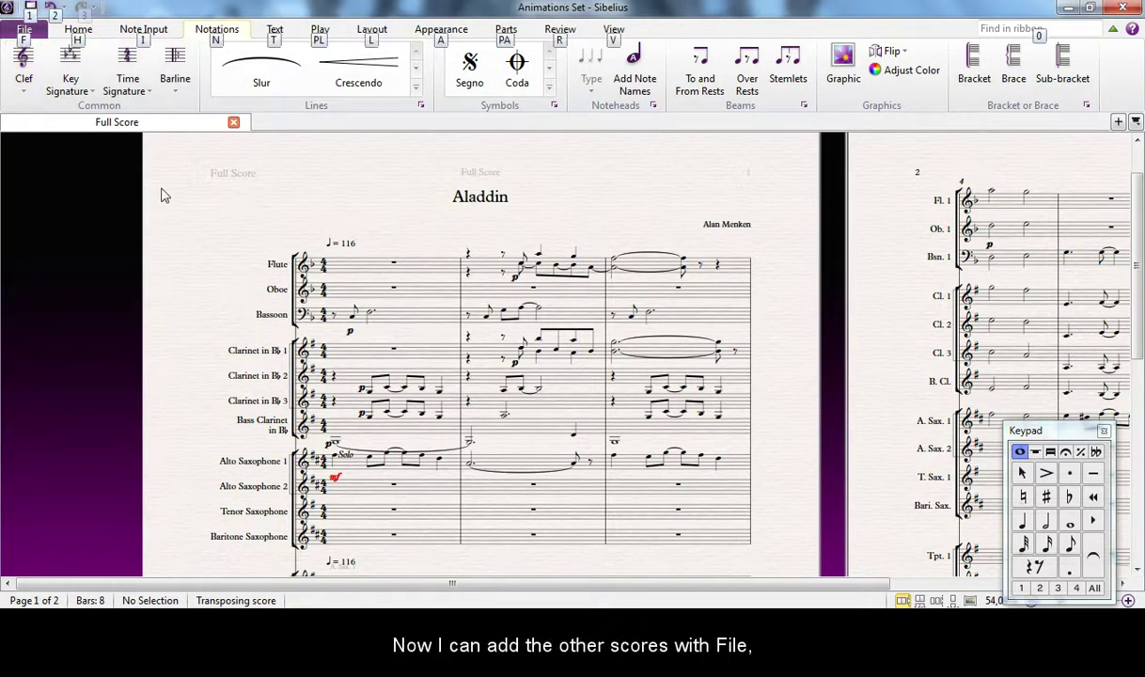
pyautogui.press('f')
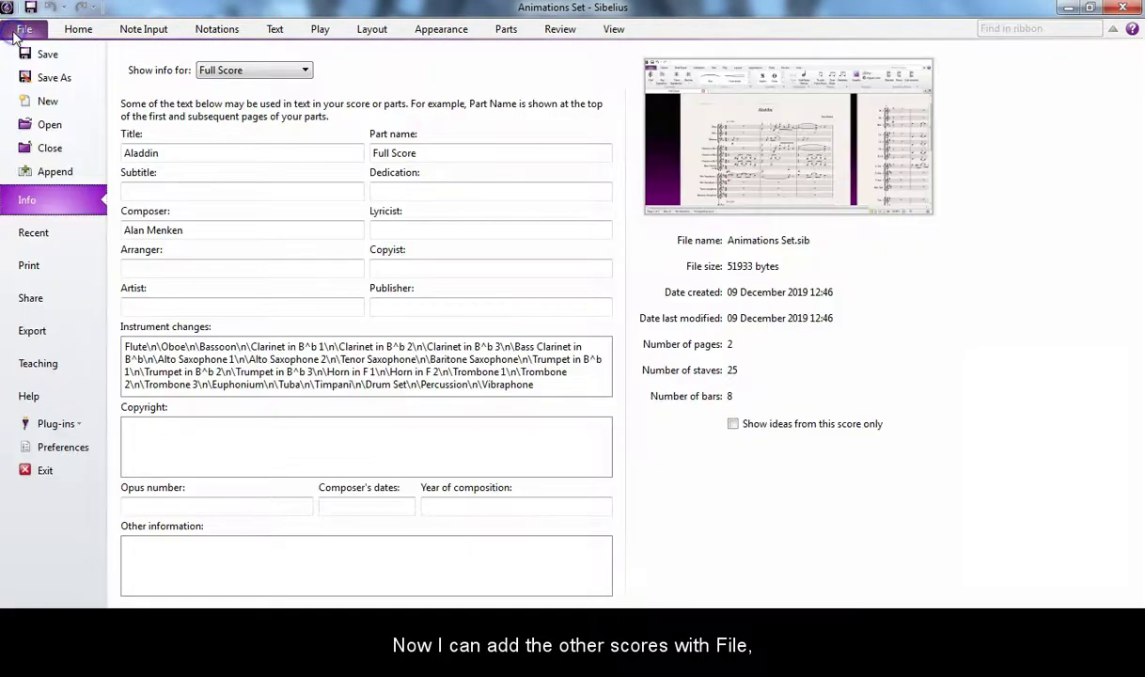
pyautogui.click(62, 174)
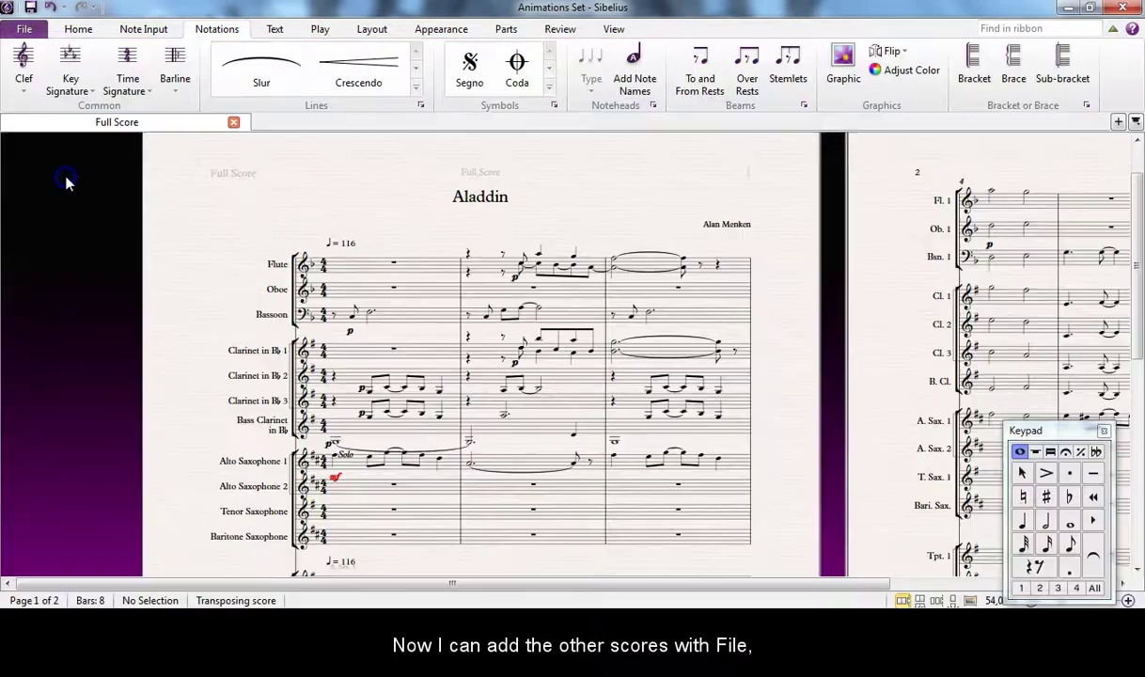
pyautogui.click(222, 169)
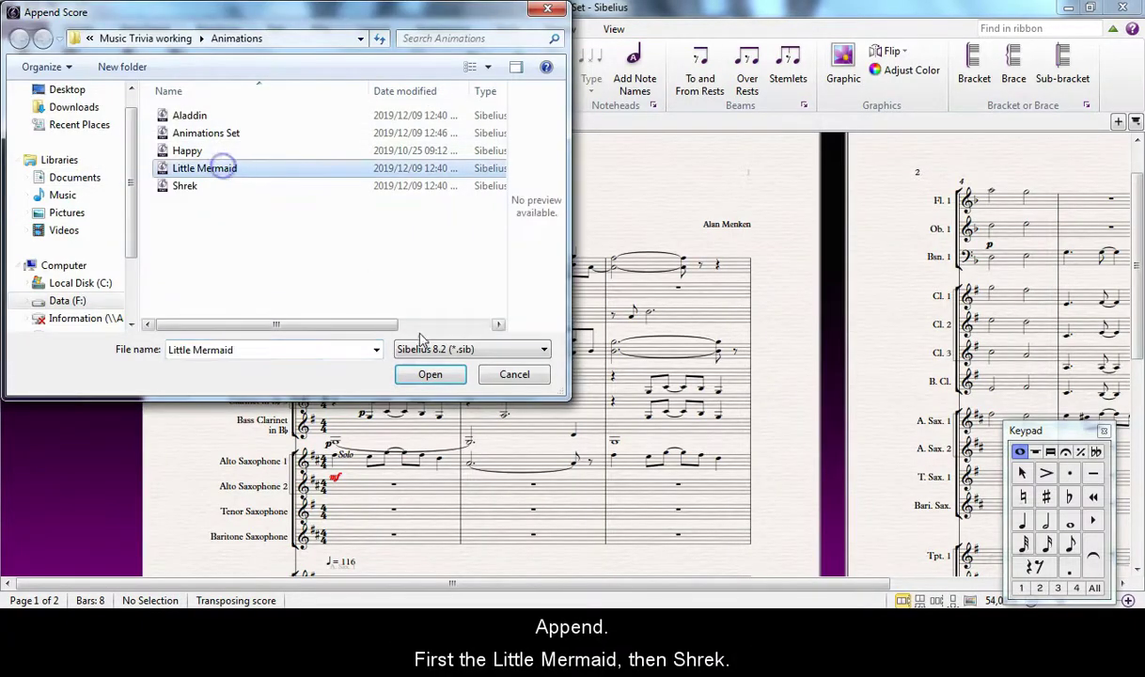
pyautogui.click(427, 371)
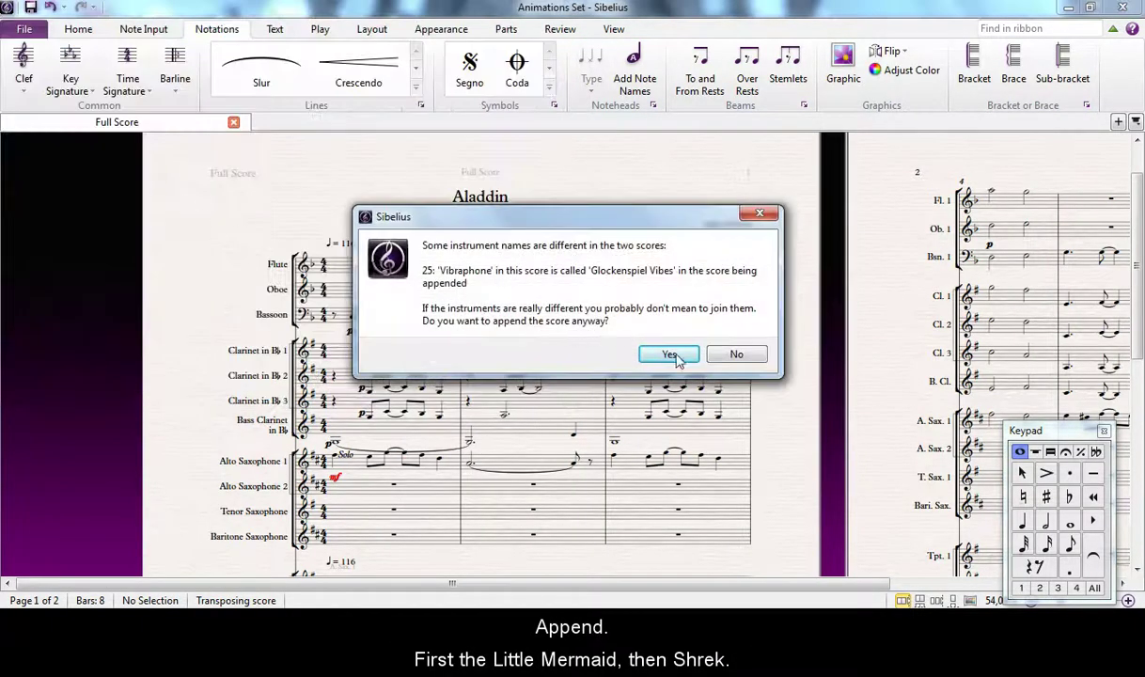
pyautogui.click(669, 355)
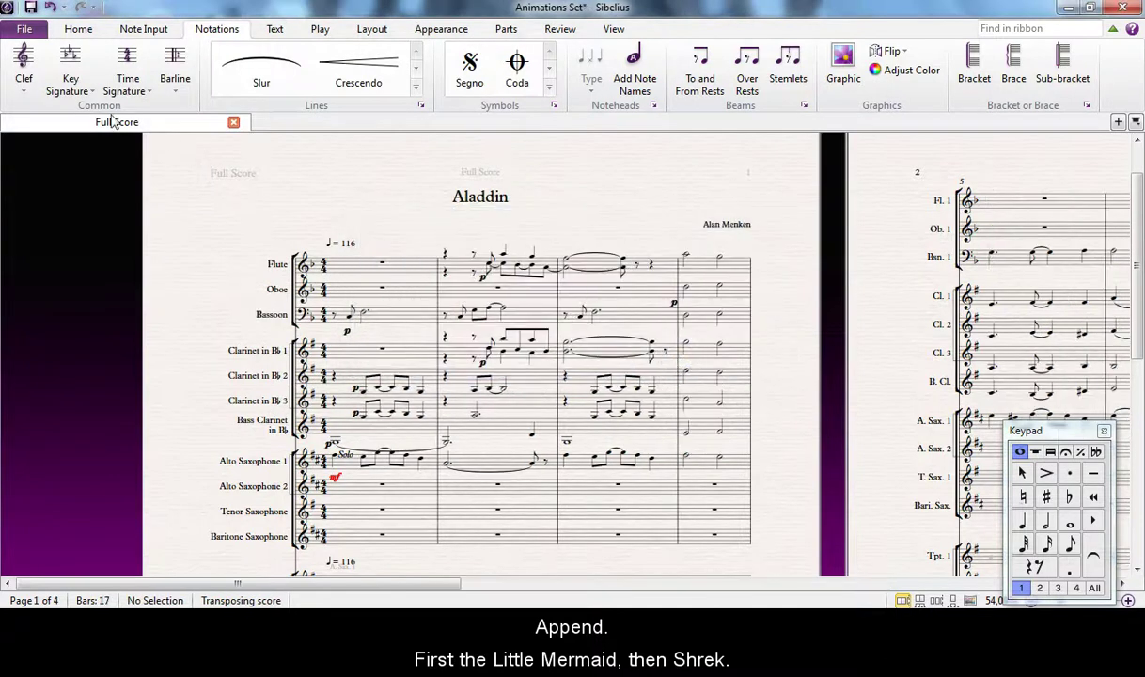
# Step: Append the Shrek score to Animations Set, accepting the differing instrument names
pyautogui.click(24, 29)
pyautogui.click(75, 172)
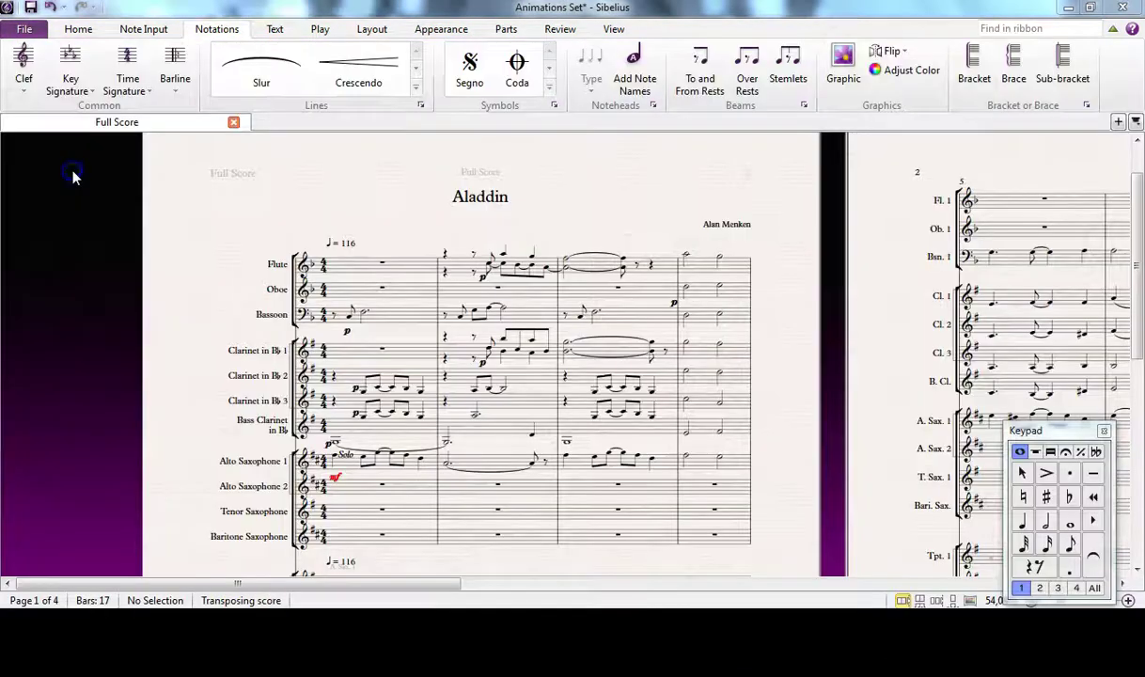
pyautogui.click(215, 187)
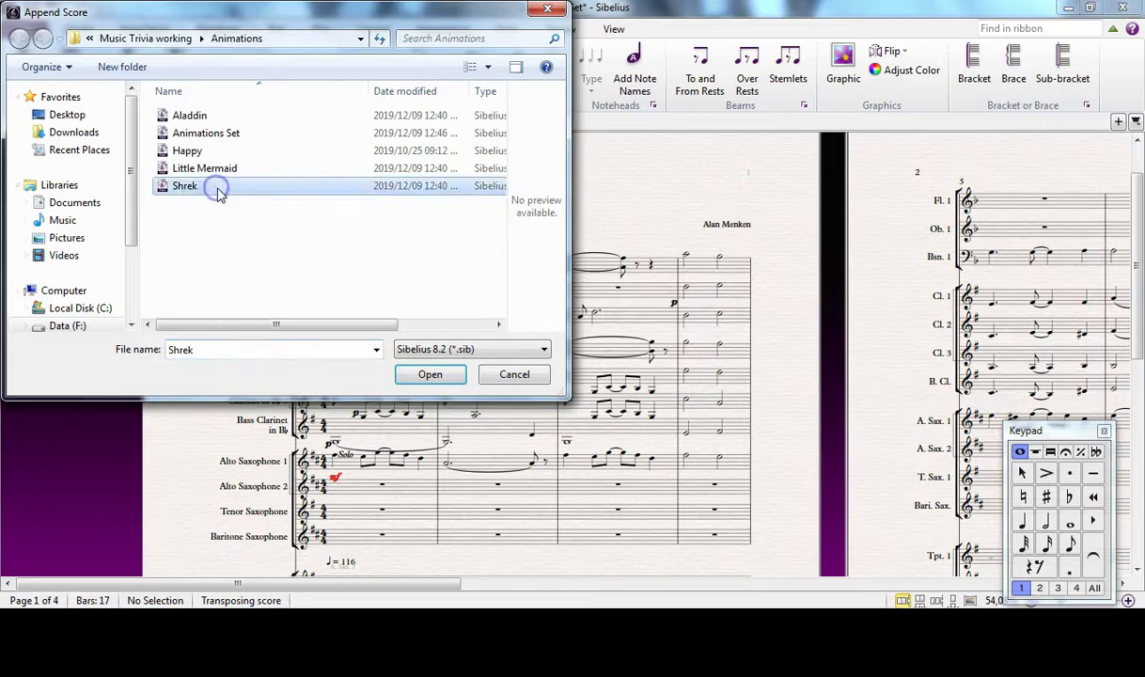
pyautogui.click(441, 374)
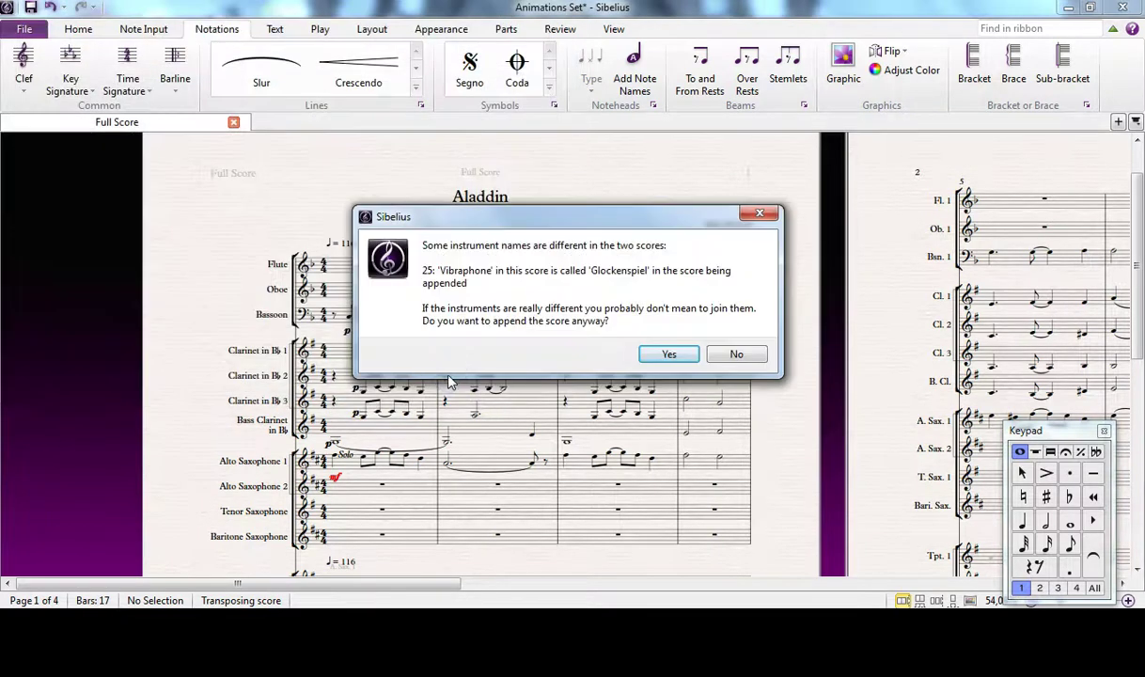
pyautogui.click(661, 356)
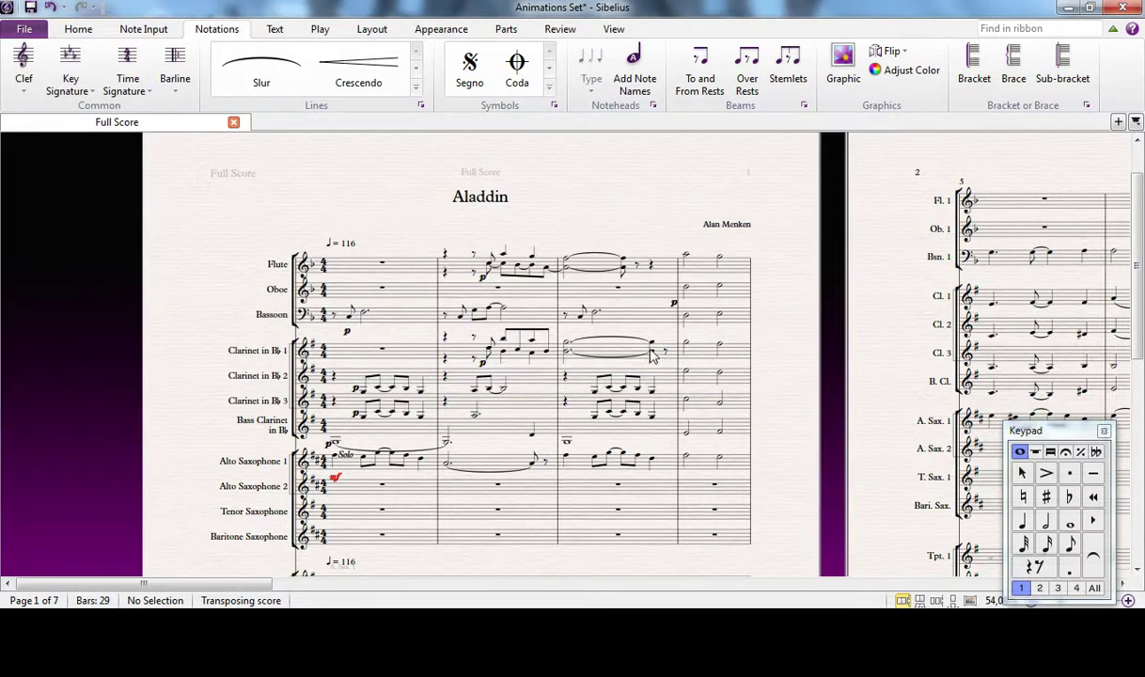
# Step: Examine where each appended score begins, and look for the Tidy Appended Score plug-in among the available plug-ins
pyautogui.press('alt')
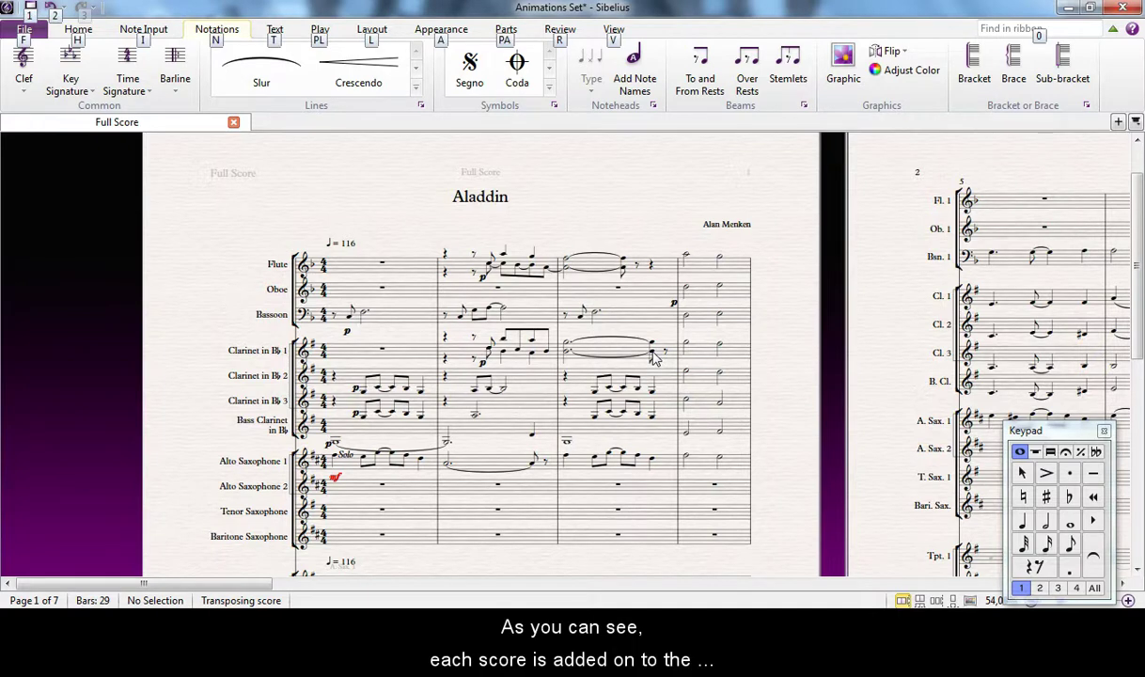
pyautogui.moveTo(825, 282); pyautogui.dragTo(51, 279)
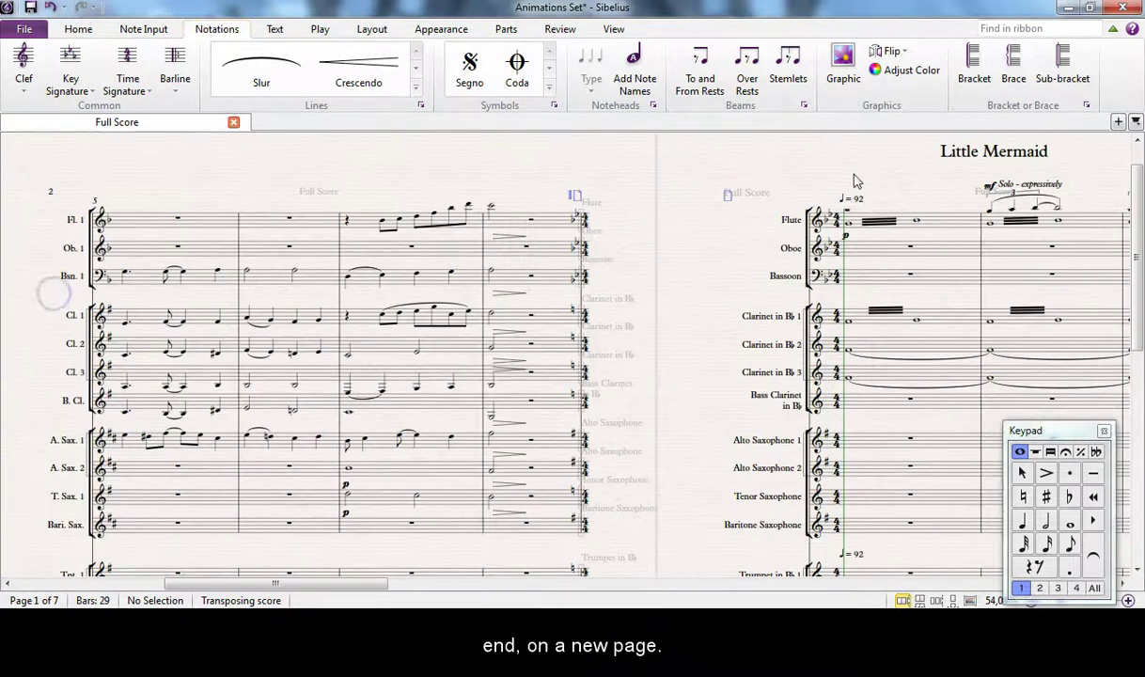
pyautogui.moveTo(865, 169); pyautogui.dragTo(64, 214)
pyautogui.moveTo(1021, 211); pyautogui.dragTo(142, 211)
pyautogui.moveTo(853, 202); pyautogui.dragTo(953, 39)
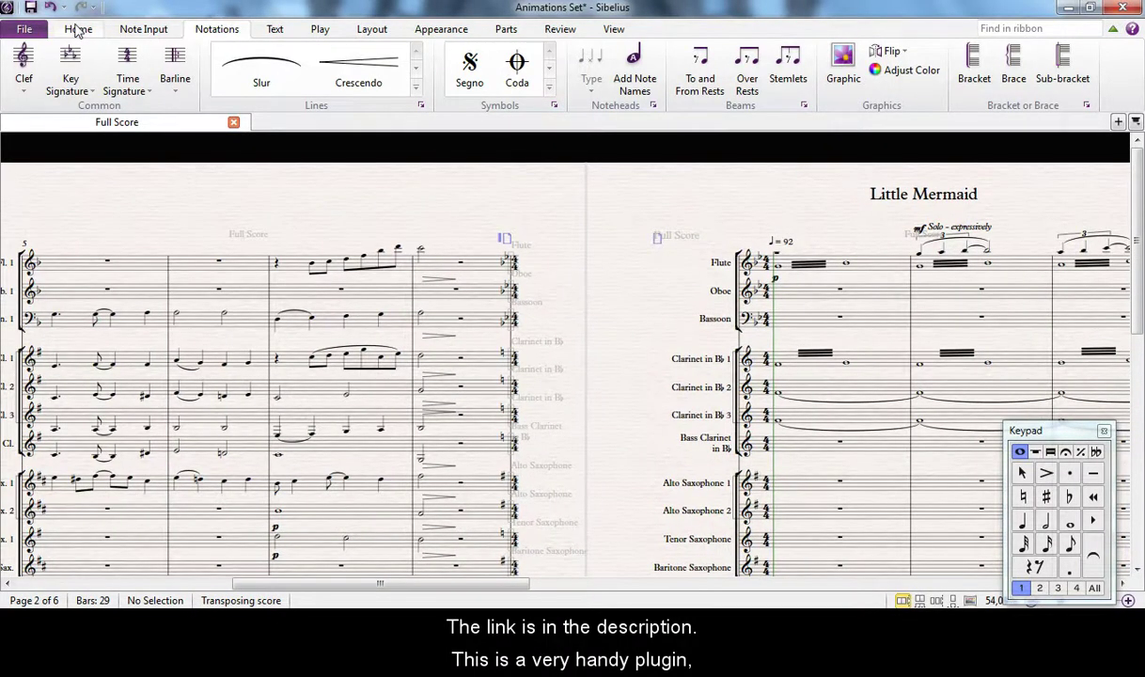
pyautogui.click(78, 30)
pyautogui.click(963, 84)
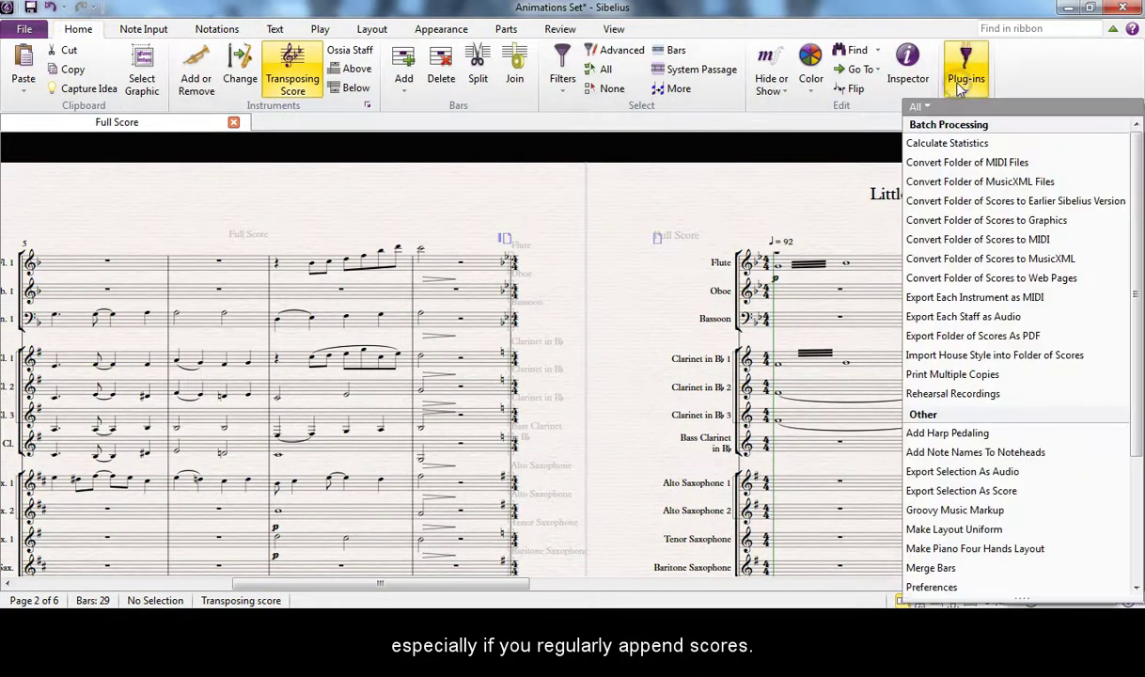
pyautogui.scroll(-3, 959, 470)
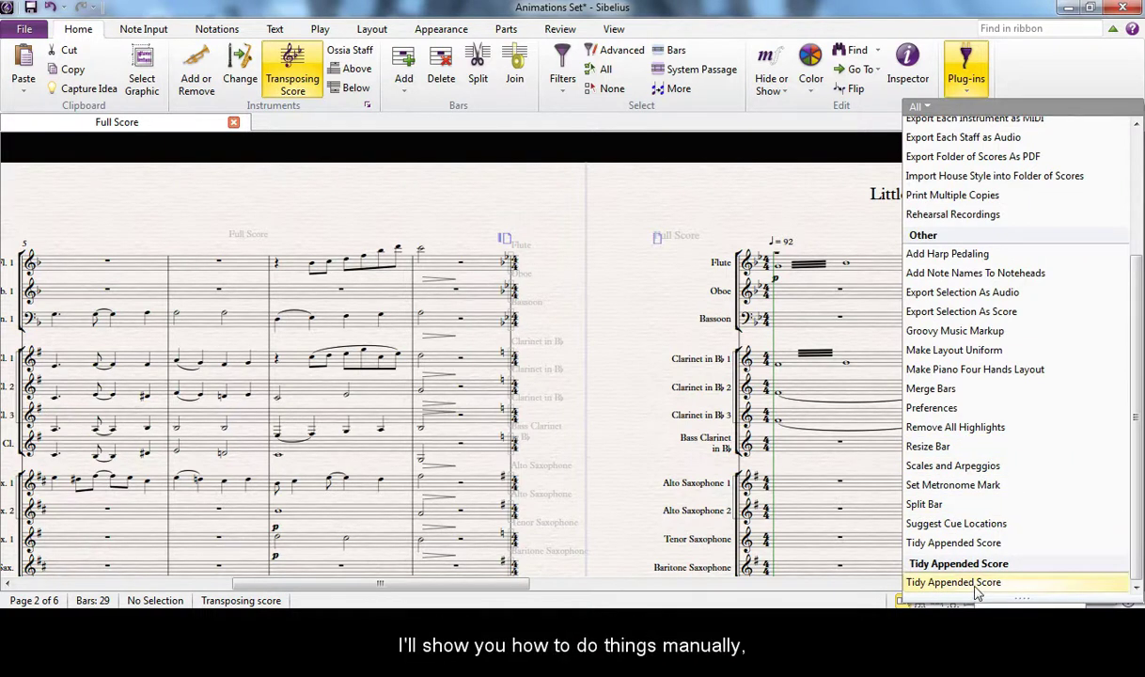
pyautogui.click(608, 467)
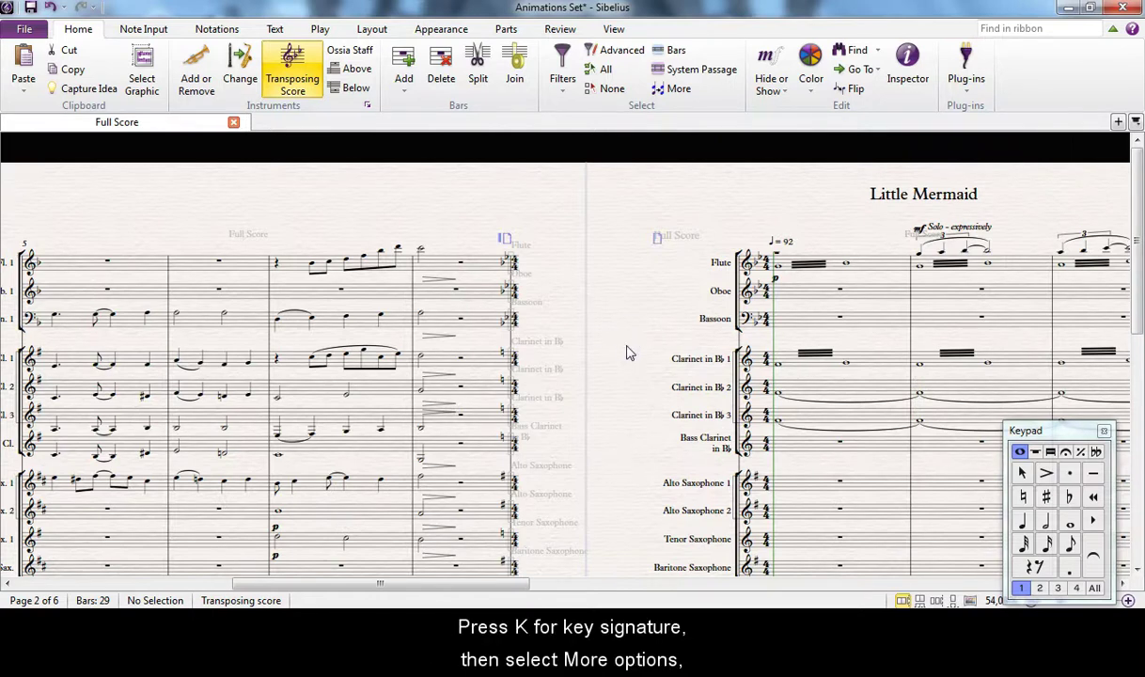
# Step: Overlay a hidden B♭ major key signature on the existing one at the start of Little Mermaid
pyautogui.press('k')
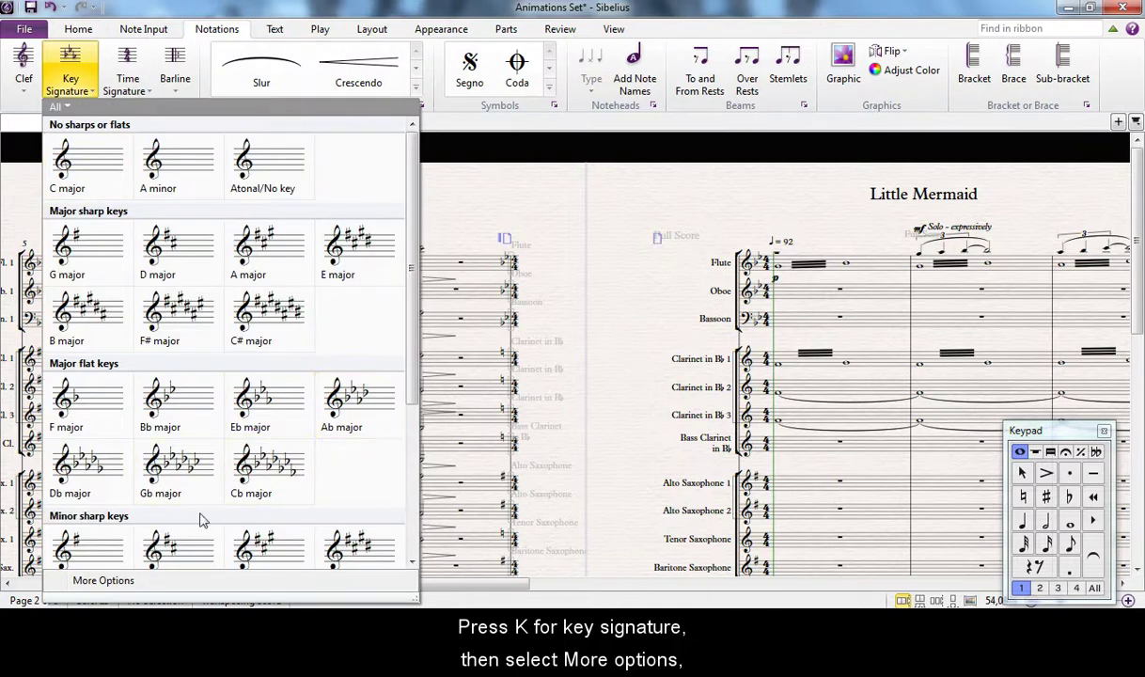
pyautogui.click(121, 582)
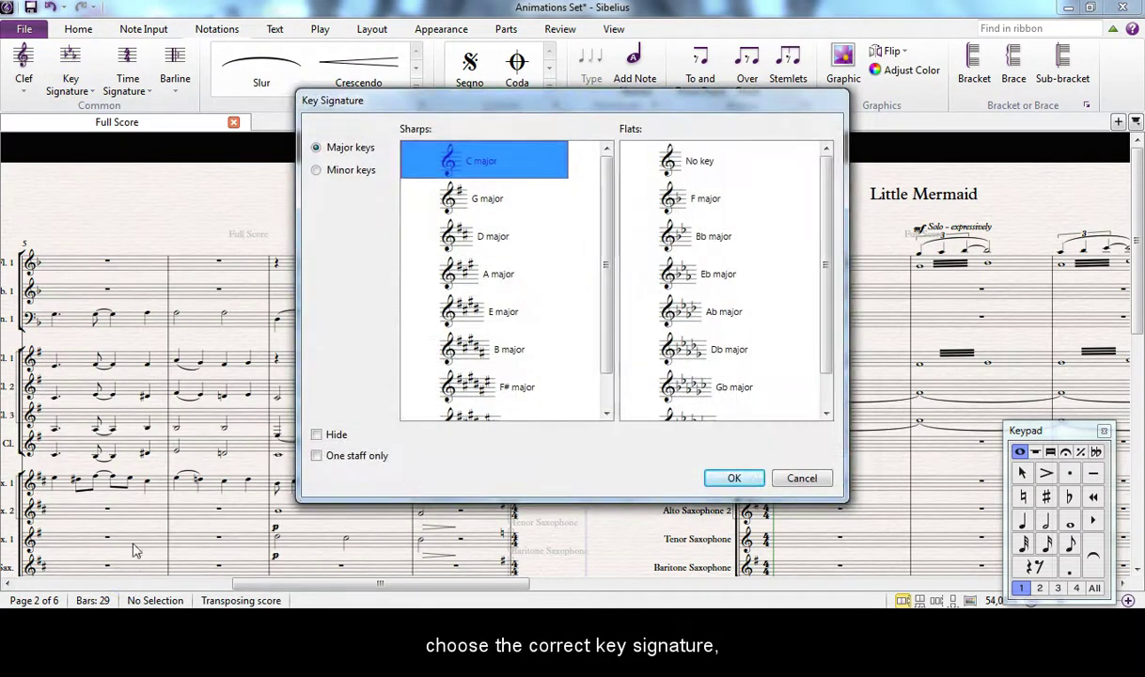
pyautogui.click(669, 236)
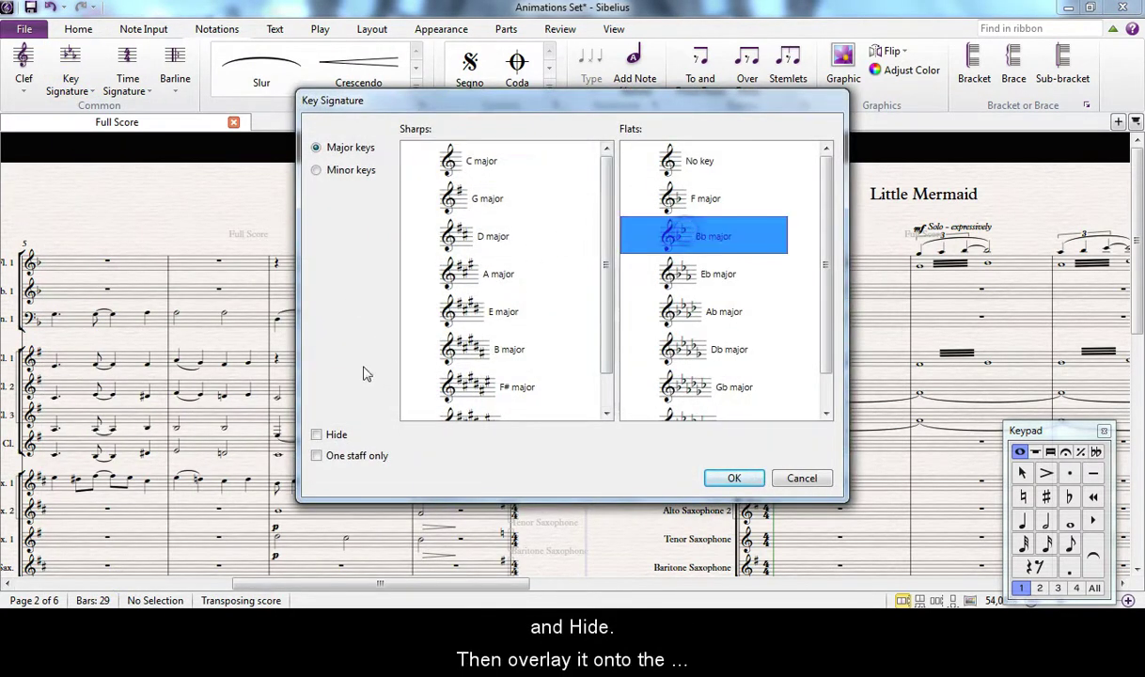
pyautogui.click(335, 438)
pyautogui.click(733, 478)
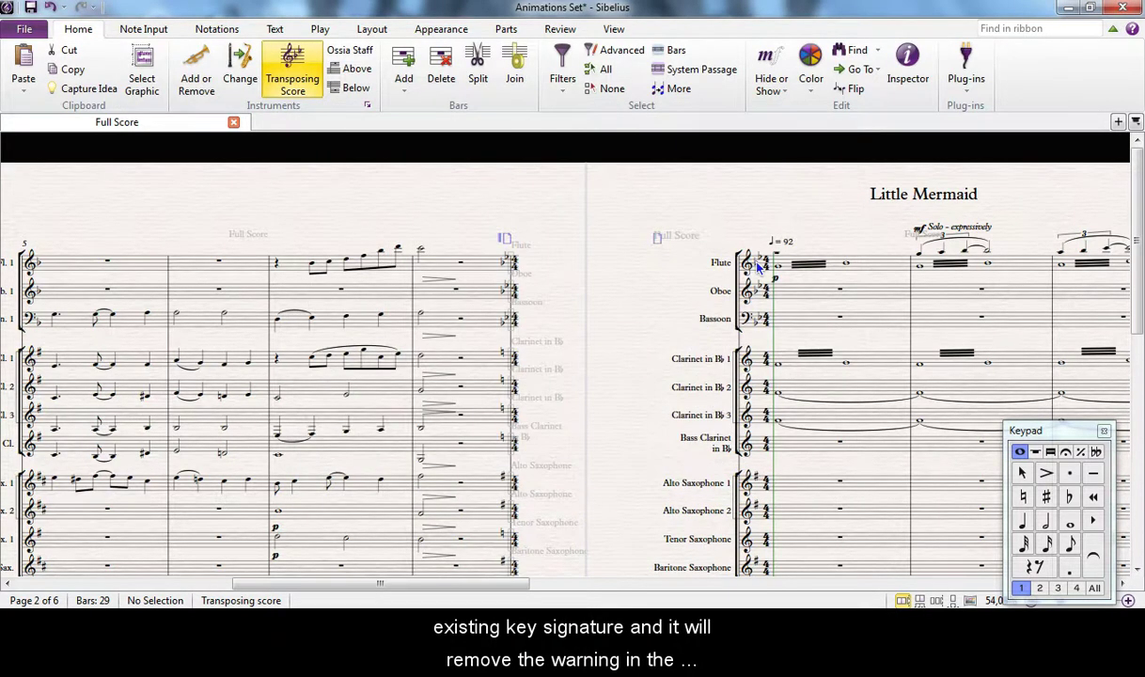
pyautogui.click(759, 266)
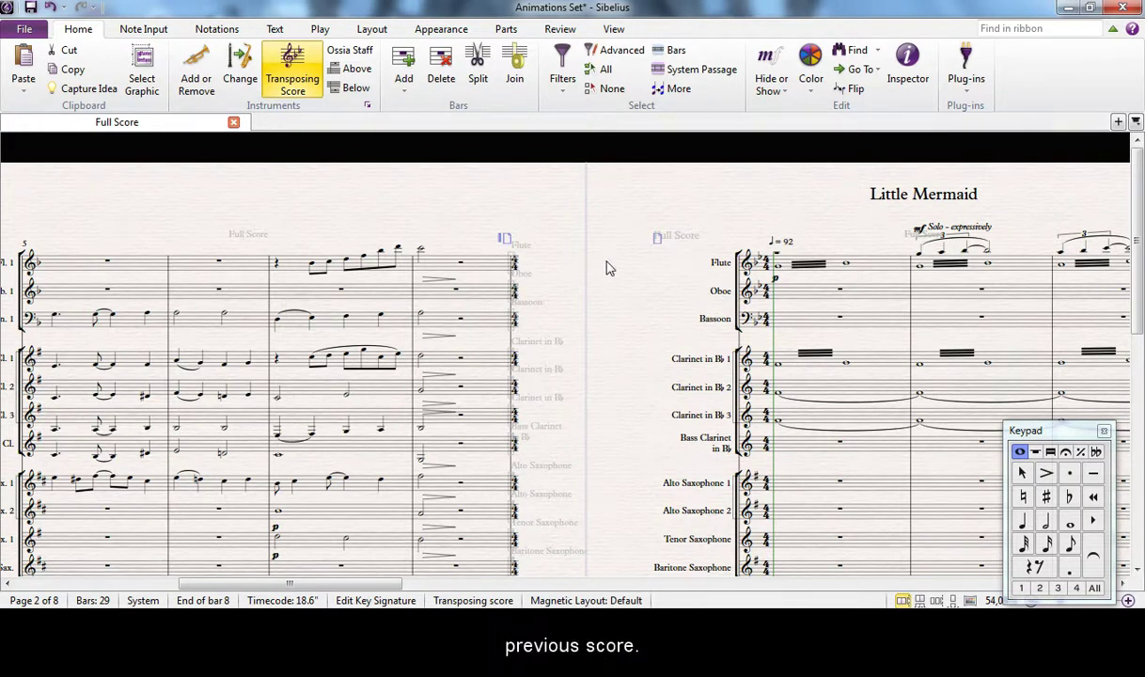
# Step: Overlay a 4/4 time signature with Allow cautionary turned off on the existing one at the start of Little Mermaid
pyautogui.press('alt')
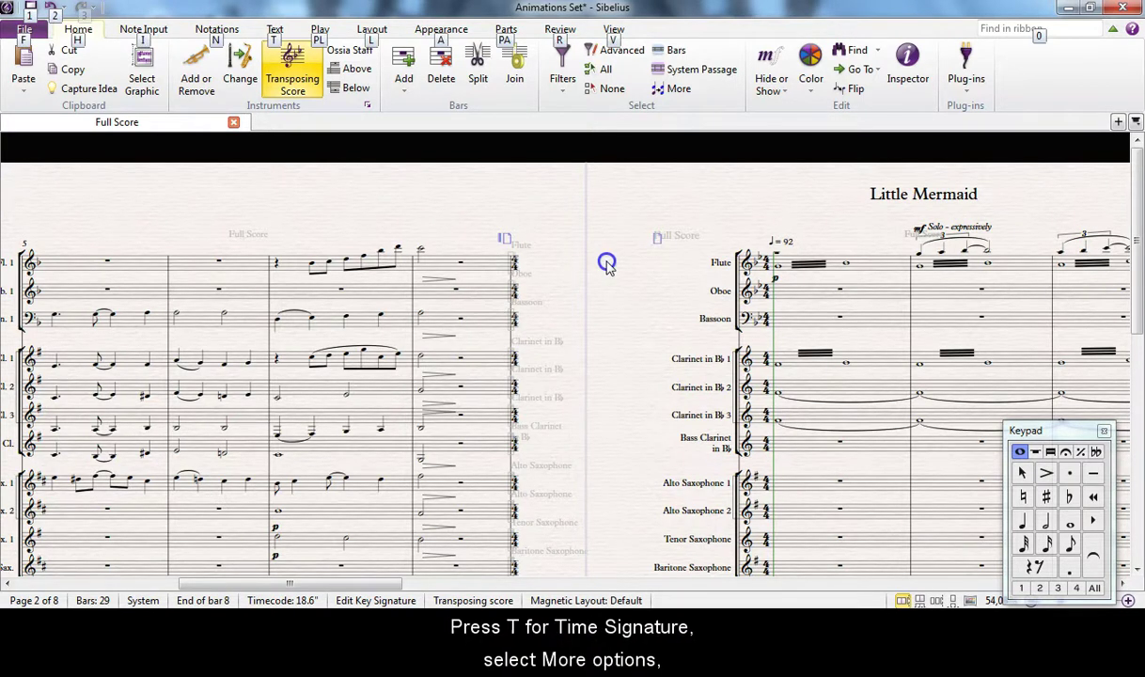
pyautogui.press('t')
pyautogui.press('Escape')
pyautogui.press('t')
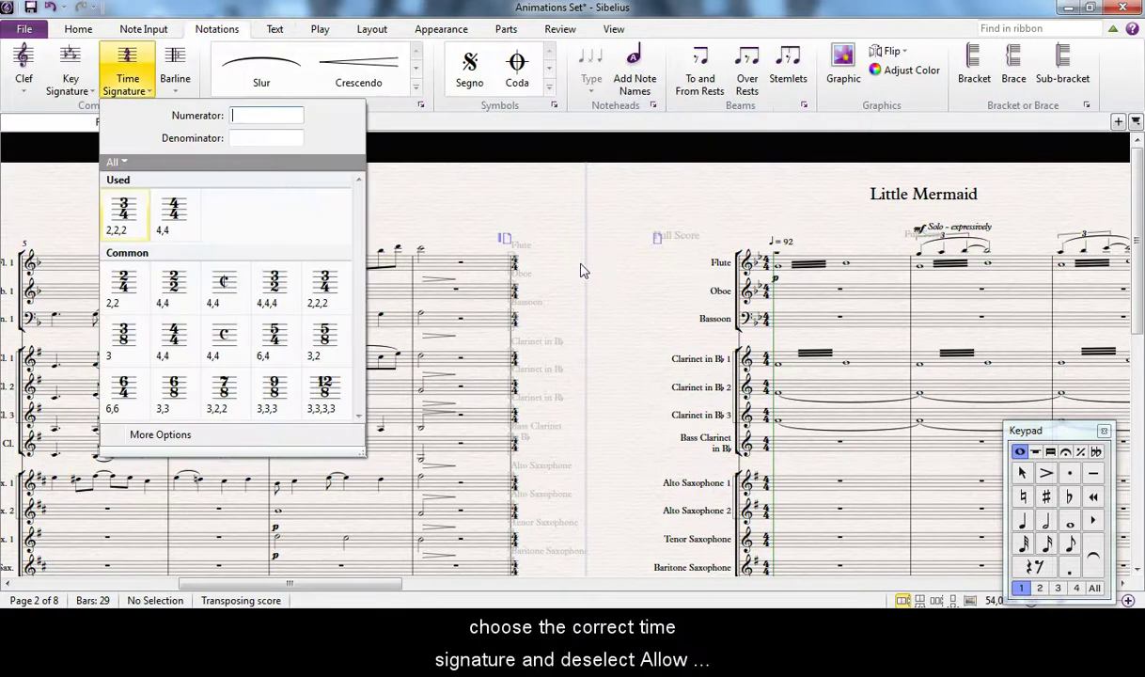
pyautogui.click(166, 434)
pyautogui.click(509, 253)
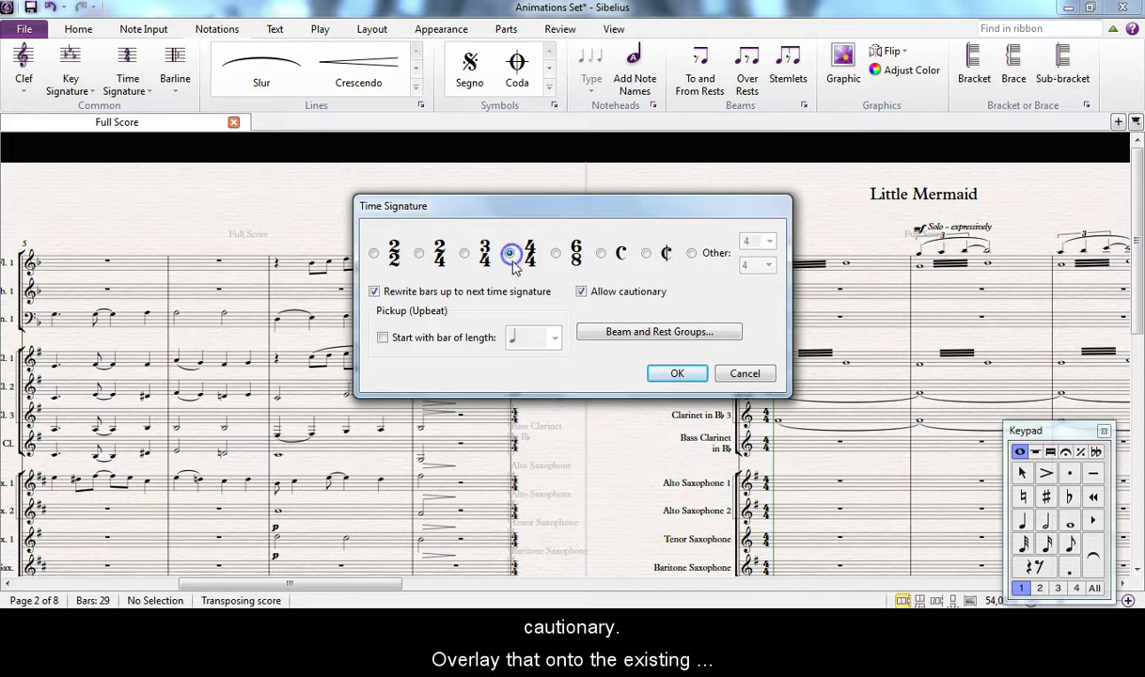
pyautogui.click(582, 292)
pyautogui.click(675, 373)
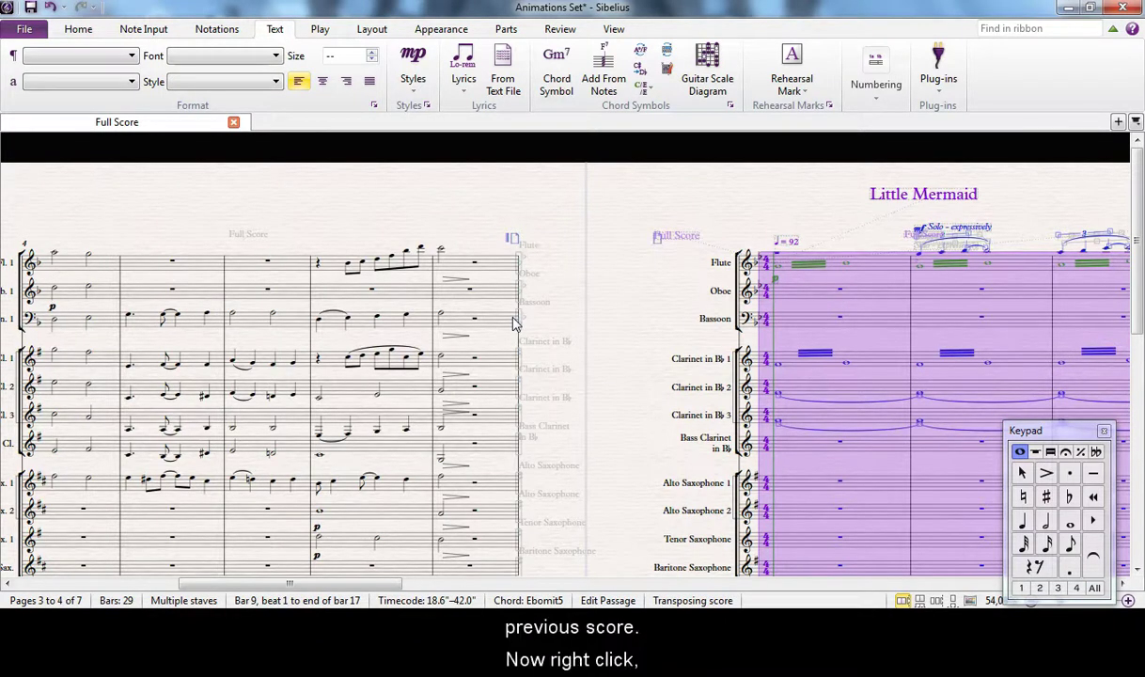
# Step: Add a final barline at the end of Aladdin, just before Little Mermaid
pyautogui.rightClick(620, 266)
pyautogui.click(611, 147)
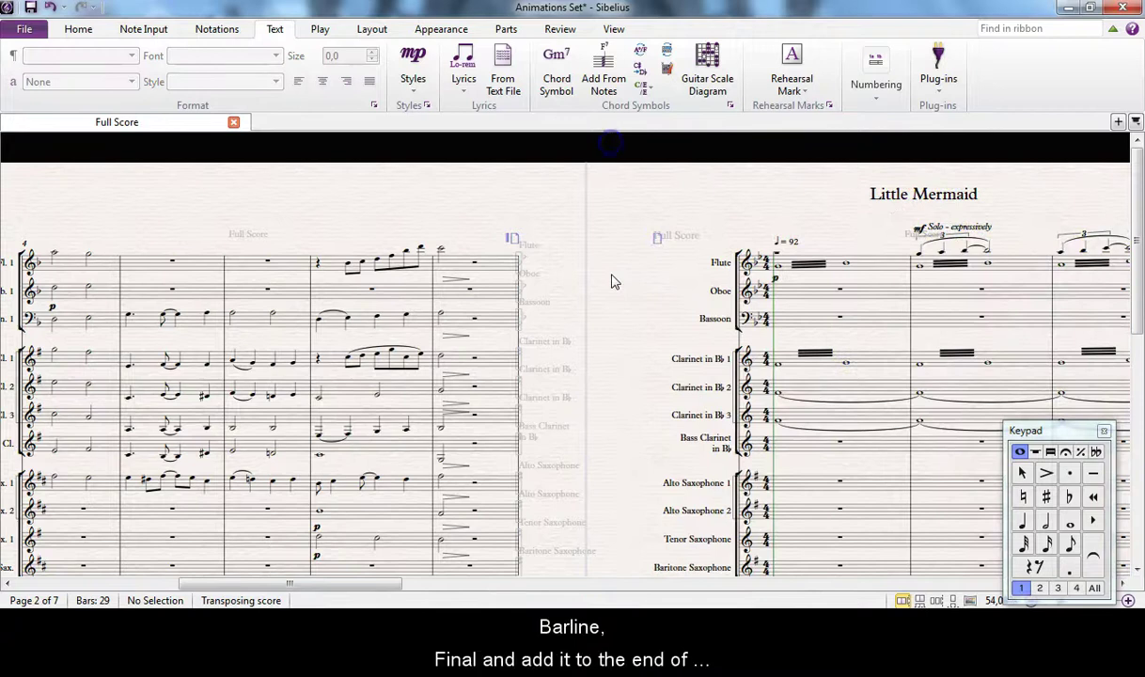
pyautogui.rightClick(611, 277)
pyautogui.moveTo(648, 305)
pyautogui.click(836, 384)
pyautogui.click(521, 268)
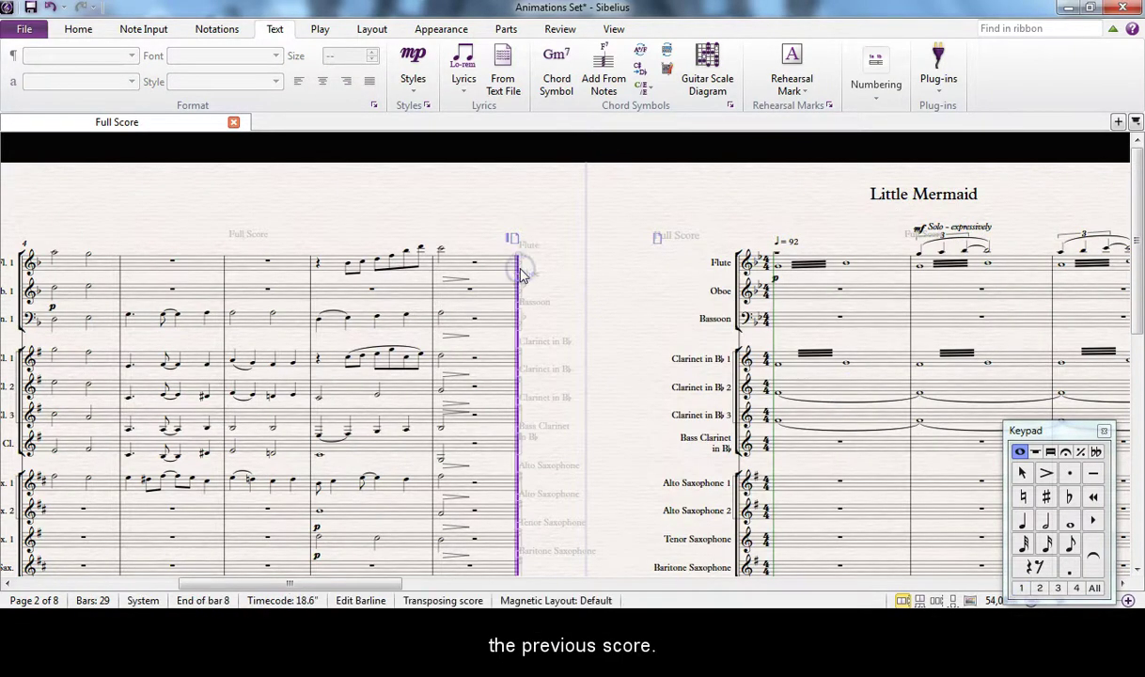
pyautogui.press('Escape')
# Step: Overlay a hidden E♭ major key signature on the existing one at the start of Shrek
pyautogui.press('alt')
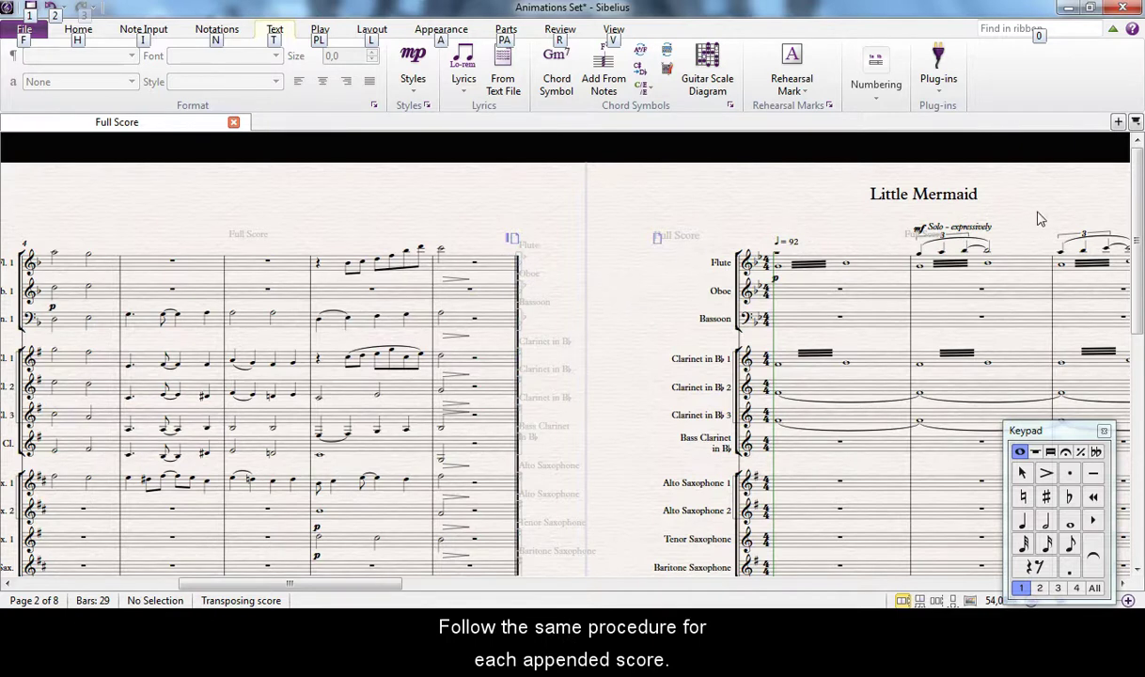
pyautogui.moveTo(1039, 218); pyautogui.dragTo(167, 217)
pyautogui.moveTo(855, 222); pyautogui.dragTo(247, 224)
pyautogui.press('k')
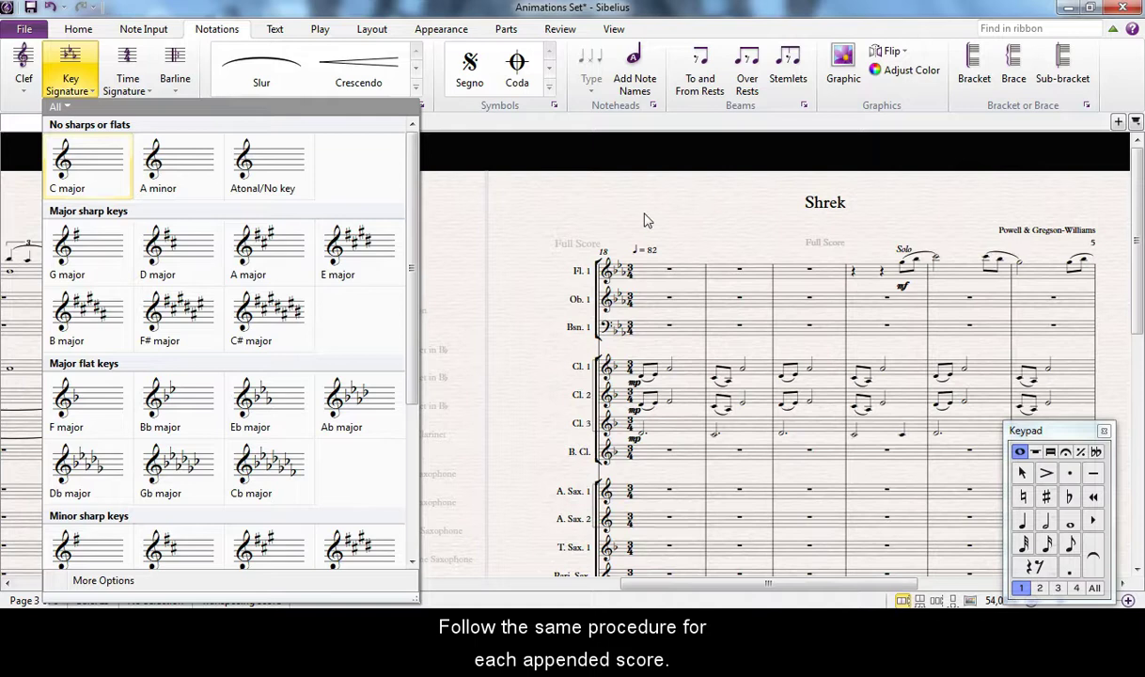
pyautogui.click(148, 584)
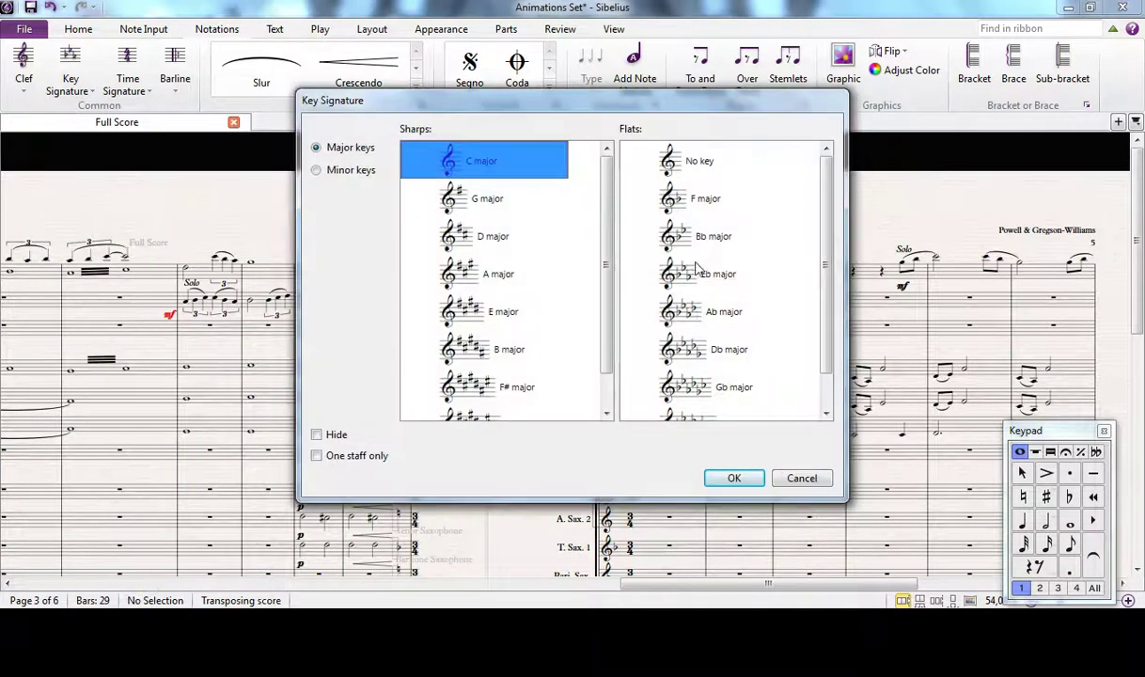
pyautogui.click(709, 273)
pyautogui.click(336, 437)
pyautogui.click(733, 477)
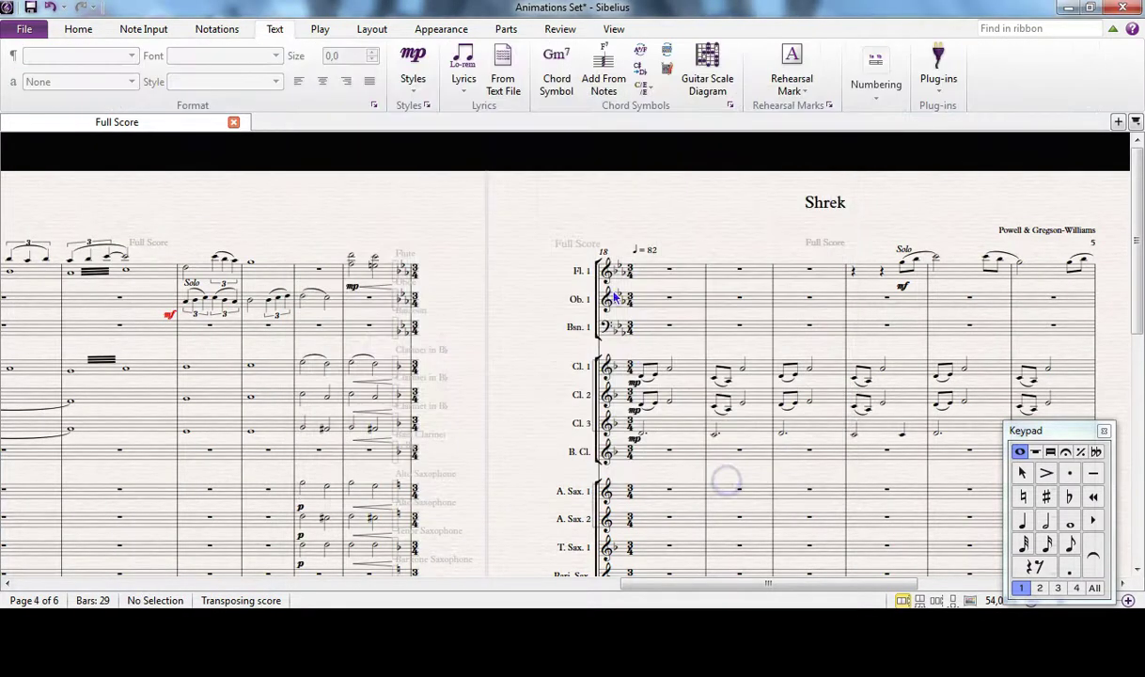
pyautogui.click(593, 268)
pyautogui.click(623, 231)
pyautogui.press('t')
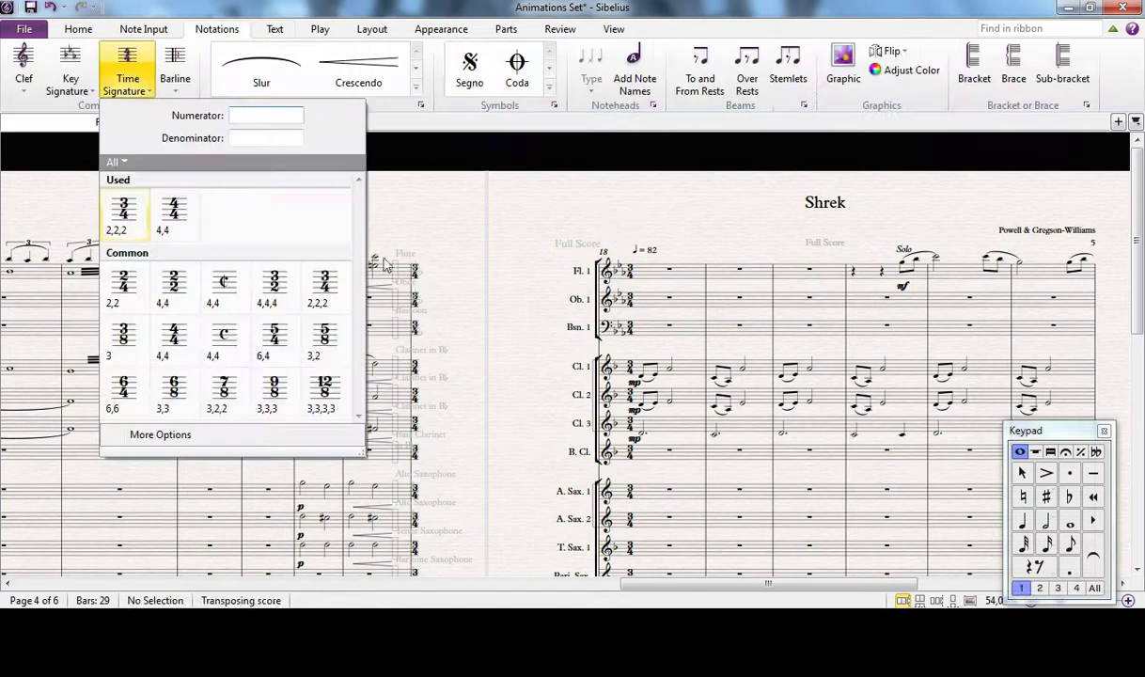
pyautogui.click(328, 281)
pyautogui.press('Escape')
pyautogui.rightClick(513, 312)
# Step: Overlay a 3/4 time signature with Allow cautionary turned off on the existing one at the start of Shrek
pyautogui.press('t')
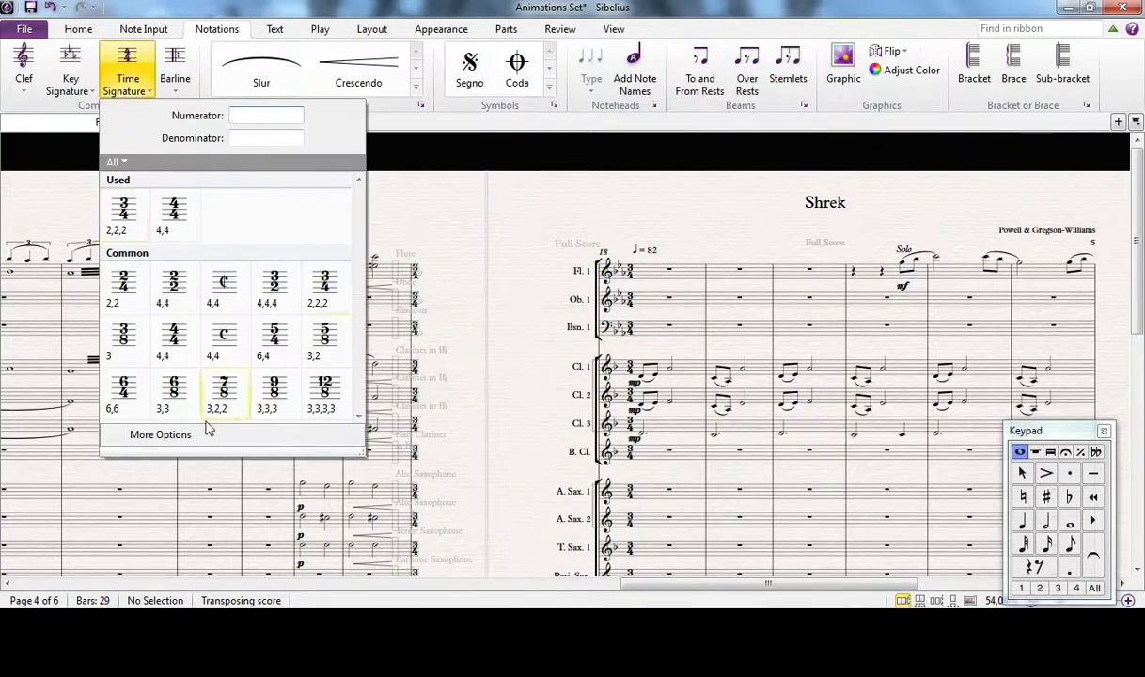
pyautogui.click(155, 434)
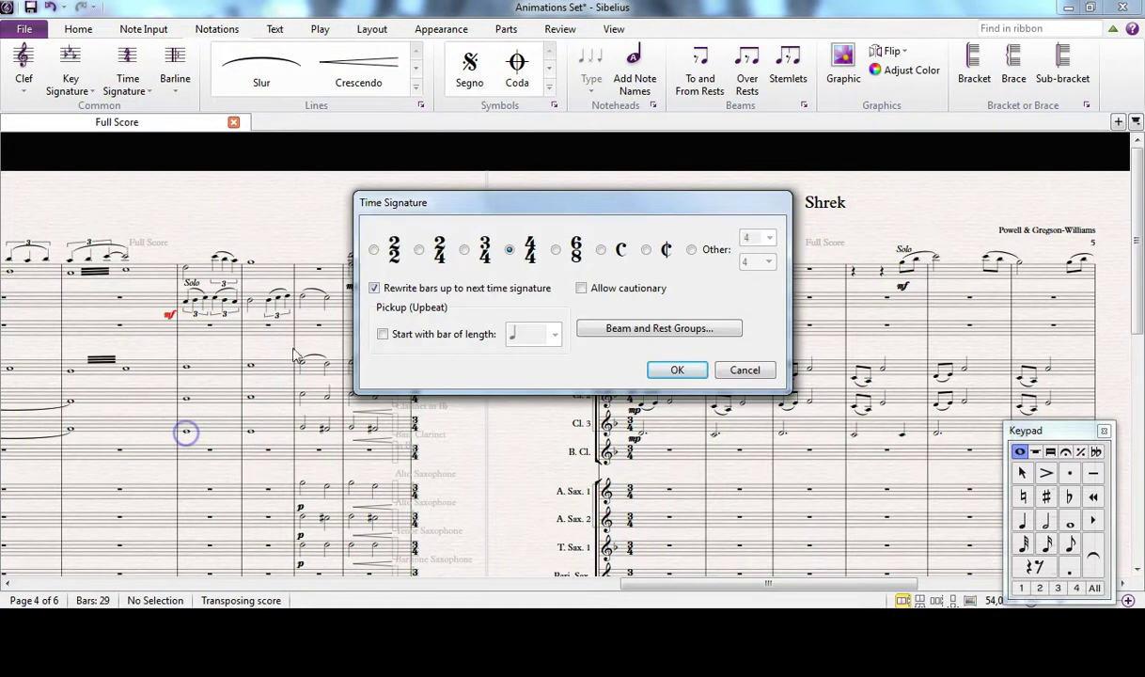
pyautogui.click(673, 370)
# Step: Add a final barline at the end of Little Mermaid, just before Shrek
pyautogui.rightClick(527, 301)
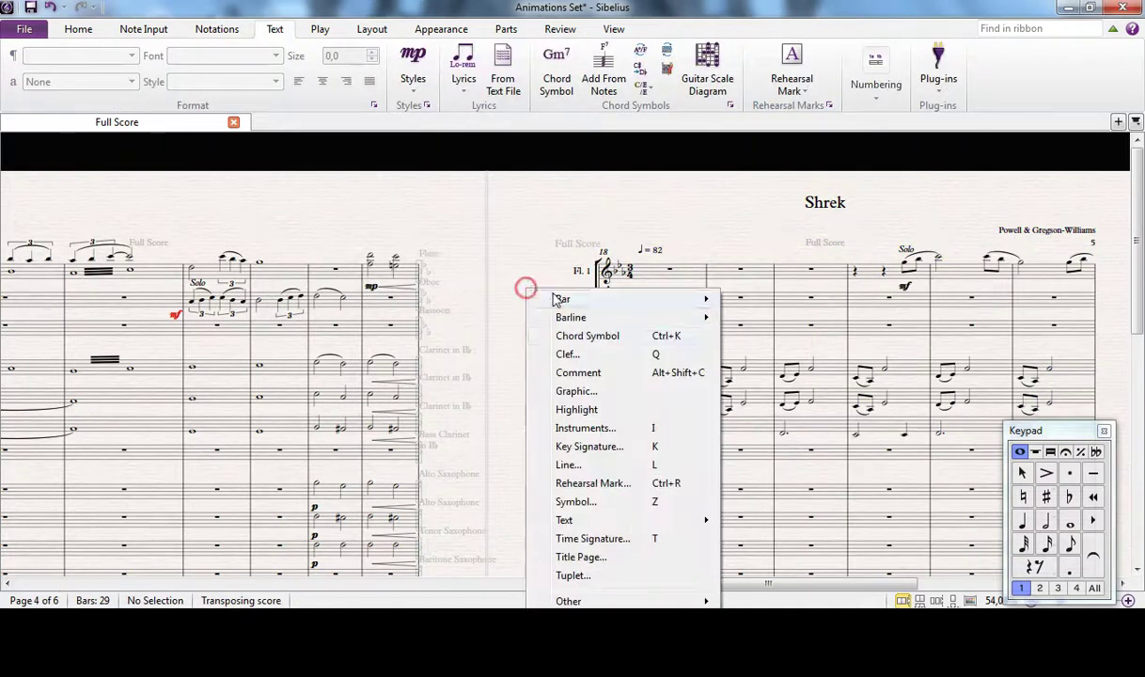
pyautogui.moveTo(577, 317)
pyautogui.click(752, 389)
pyautogui.click(422, 274)
pyautogui.click(526, 273)
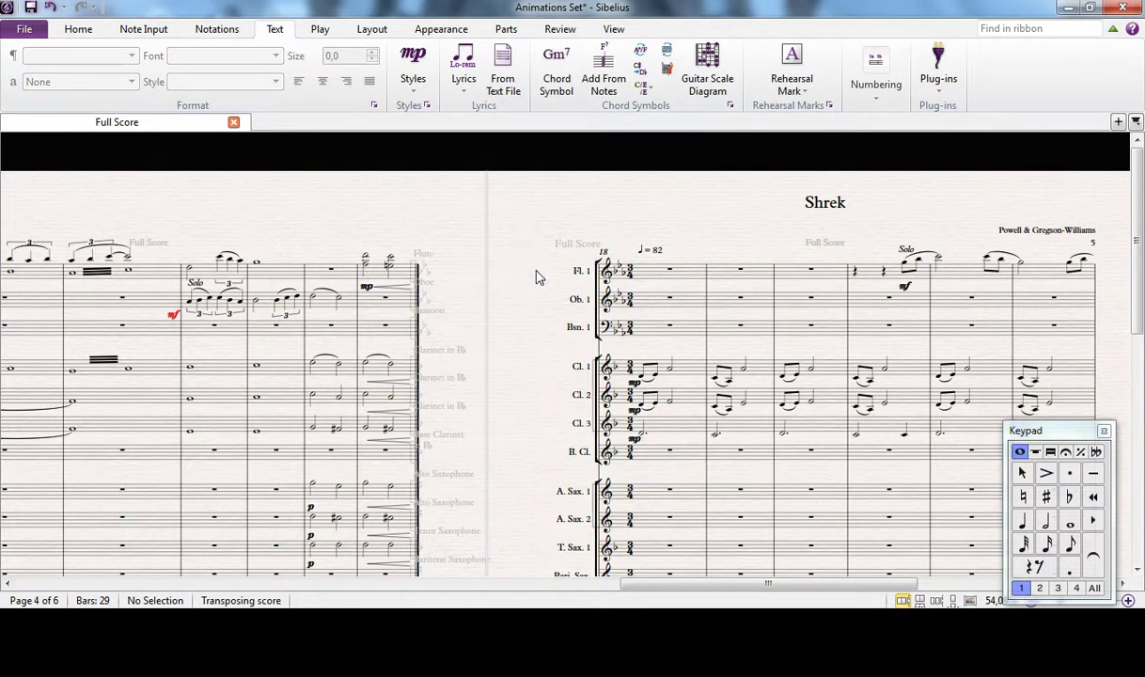
# Step: Add the subtitle "Aladdin" beneath the title on the first page of the set
pyautogui.press('alt')
pyautogui.moveTo(509, 334); pyautogui.dragTo(1009, 322)
pyautogui.scroll(-2, 598, 299)
pyautogui.moveTo(532, 281); pyautogui.dragTo(1042, 279)
pyautogui.hscroll(-5, 398, 236)
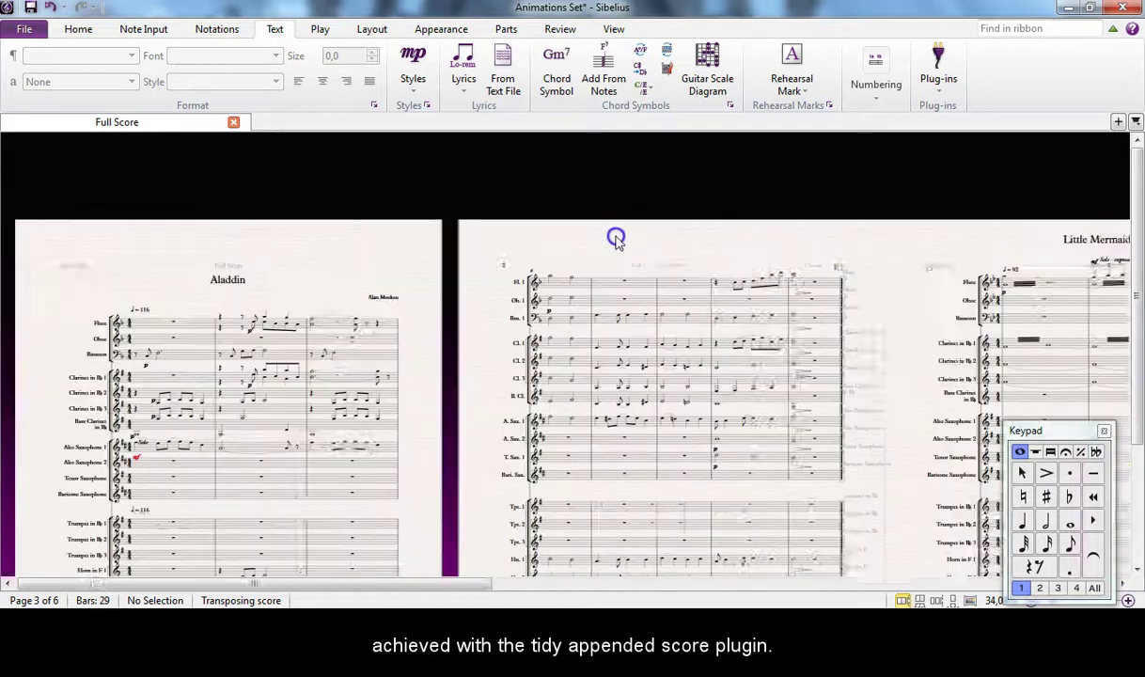
pyautogui.moveTo(605, 235); pyautogui.dragTo(603, 289)
pyautogui.scroll(1, 601, 230)
pyautogui.press('alt')
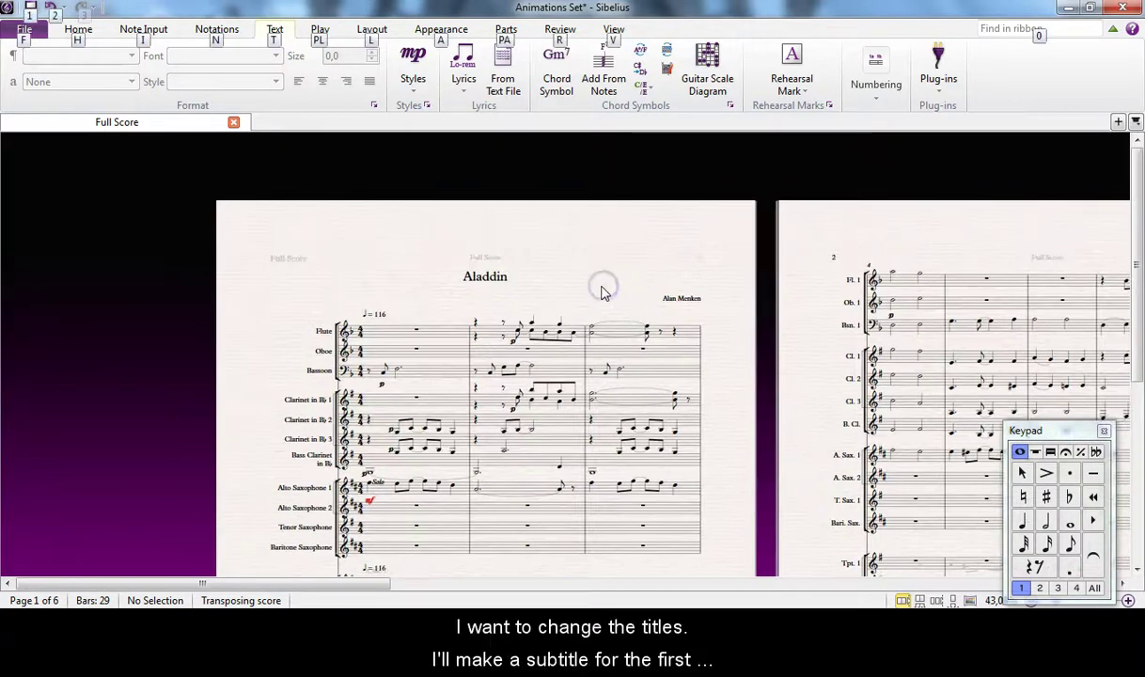
pyautogui.rightClick(567, 258)
pyautogui.moveTo(657, 487)
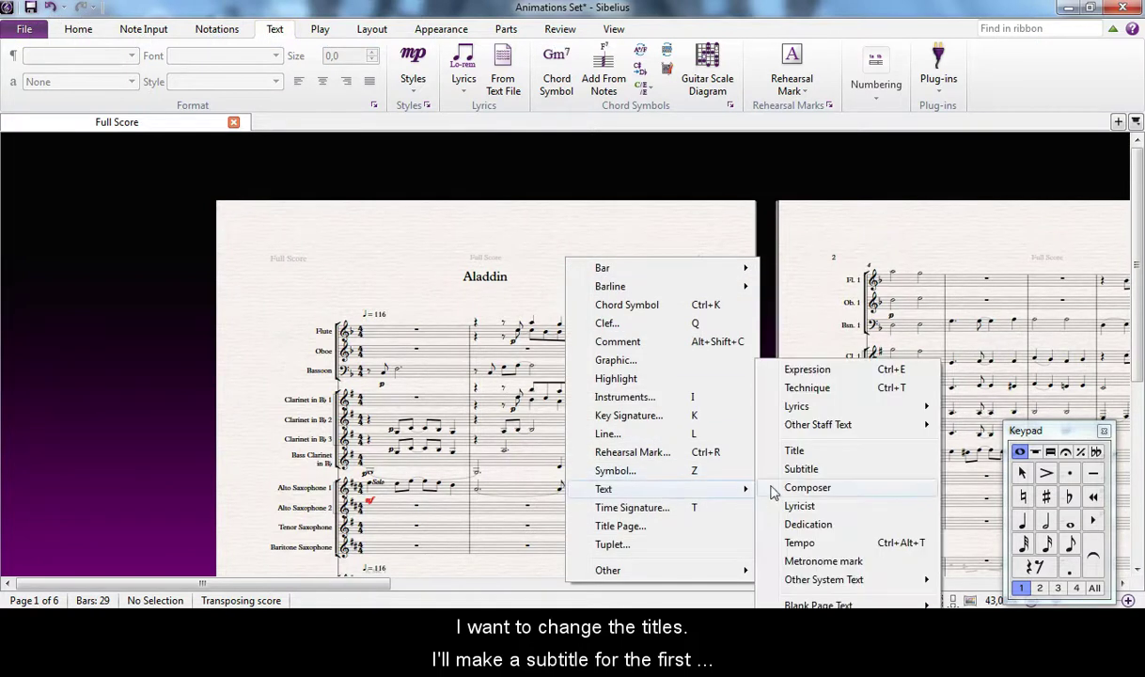
pyautogui.click(804, 467)
pyautogui.click(476, 297)
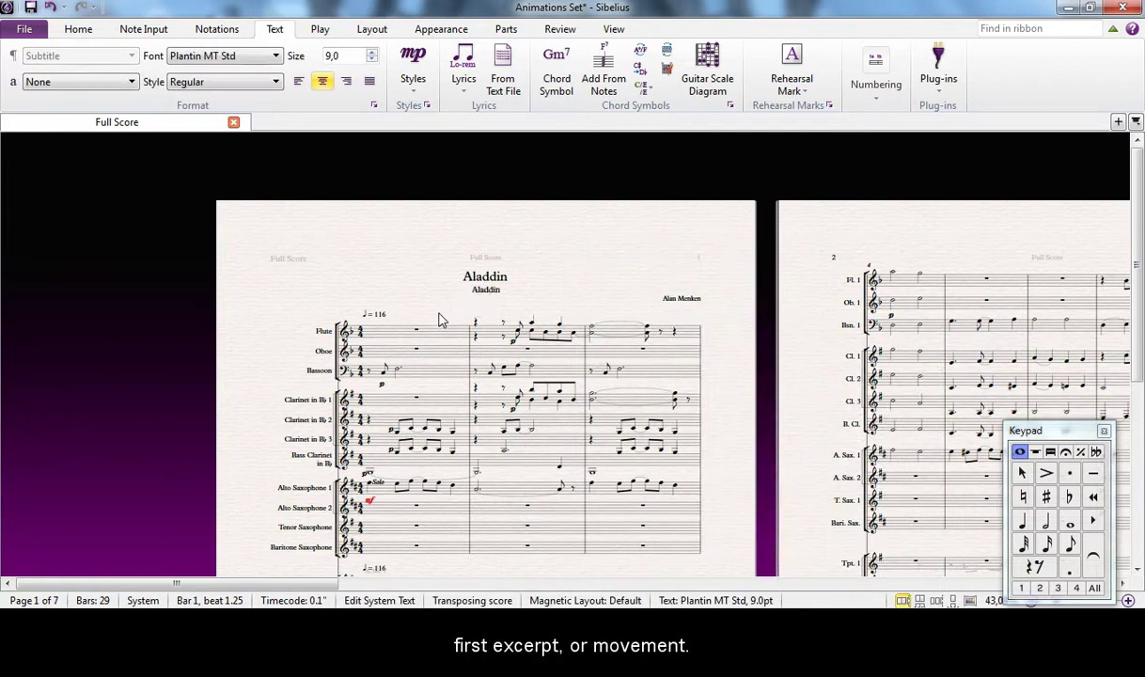
# Step: Change the main title on the first page to "Animations Set"
pyautogui.doubleClick(486, 278)
pyautogui.hotkey('ctrl', 'a')
pyautogui.write('Animations Set')
pyautogui.click(659, 232)
# Step: Add the subtitle "The Little Mermaid" to the second score and delete its old title
pyautogui.moveTo(1002, 234); pyautogui.dragTo(24, 238)
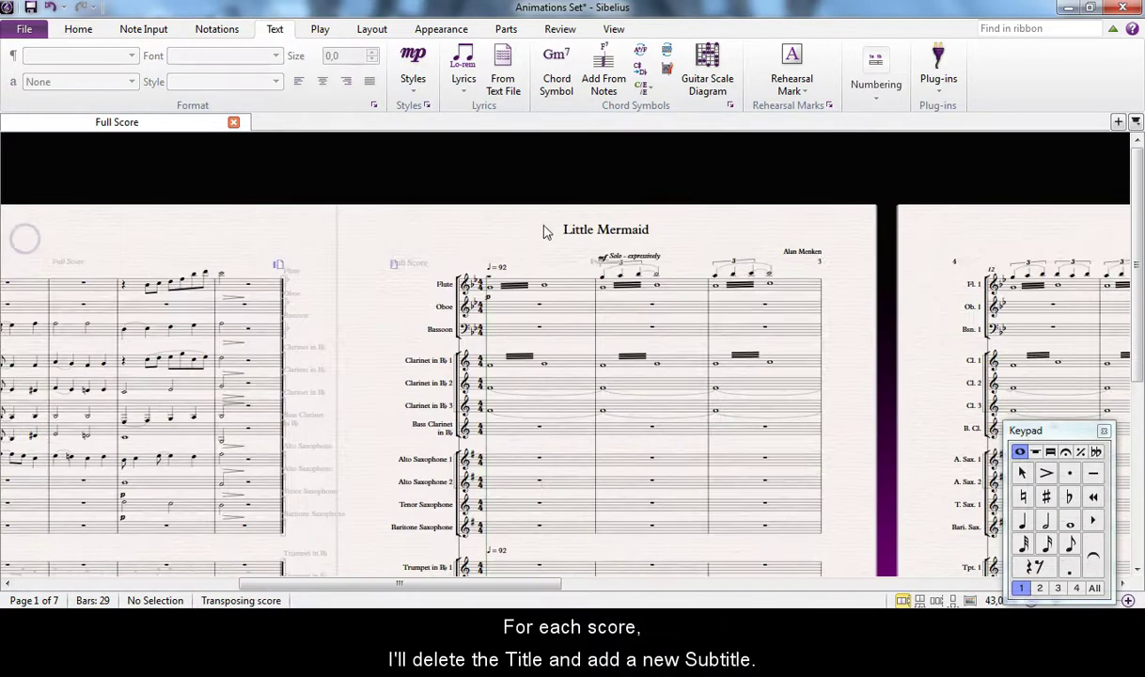
pyautogui.click(684, 226)
pyautogui.rightClick(684, 227)
pyautogui.click(910, 467)
pyautogui.click(603, 246)
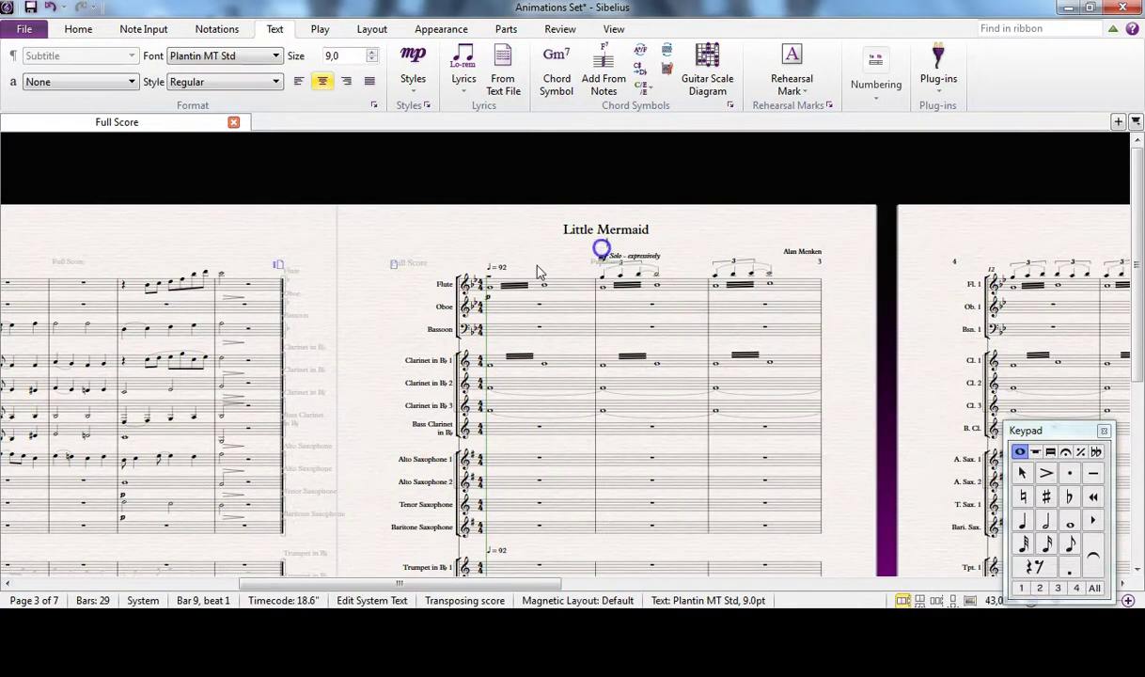
pyautogui.write('The Little Mermaid')
pyautogui.click(696, 231)
pyautogui.click(639, 230)
pyautogui.press('Delete')
# Step: Add the subtitle "Shrek" to the third score and delete its old title
pyautogui.moveTo(663, 238); pyautogui.dragTo(20, 225)
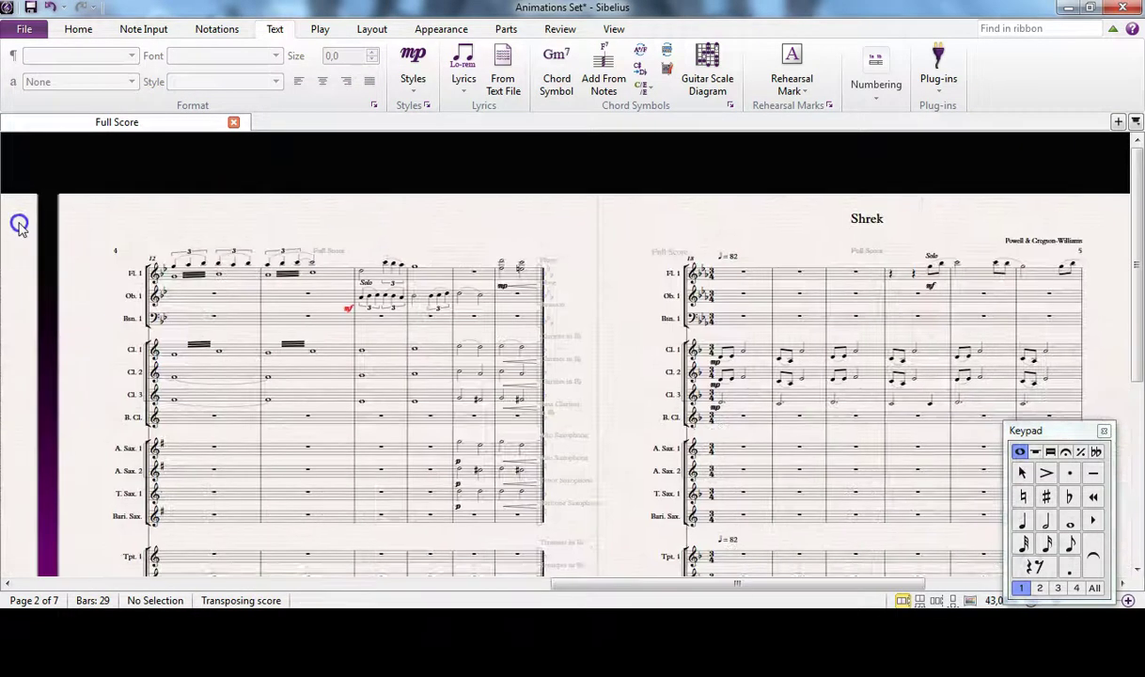
pyautogui.click(920, 225)
pyautogui.rightClick(920, 226)
pyautogui.moveTo(958, 458)
pyautogui.click(812, 466)
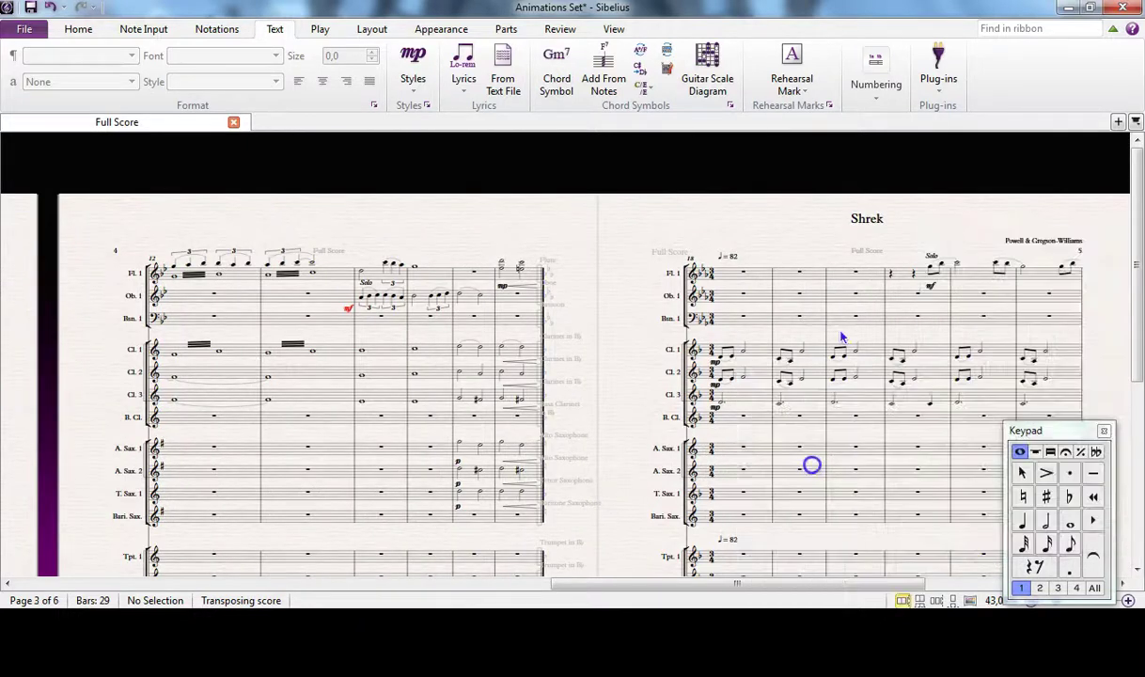
pyautogui.click(862, 240)
pyautogui.write('Shrek')
pyautogui.click(821, 219)
pyautogui.click(870, 204)
pyautogui.press('Delete')
pyautogui.press('alt')
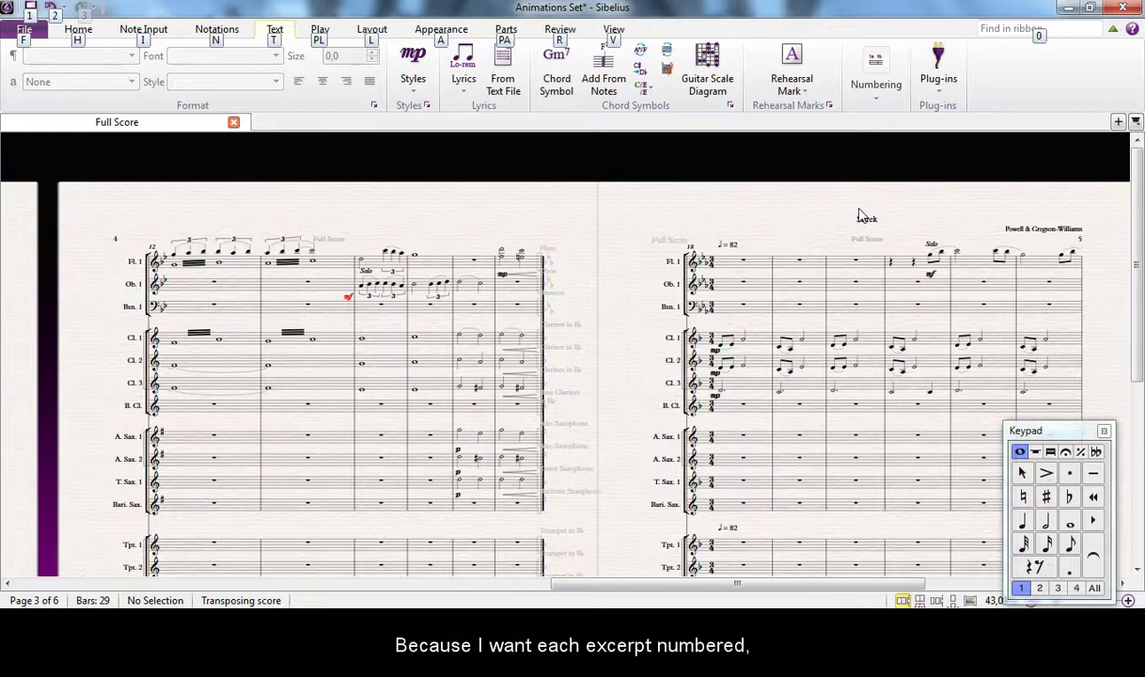
# Step: Add a rehearsal mark at the first barline of the Aladdin score
pyautogui.press('Escape')
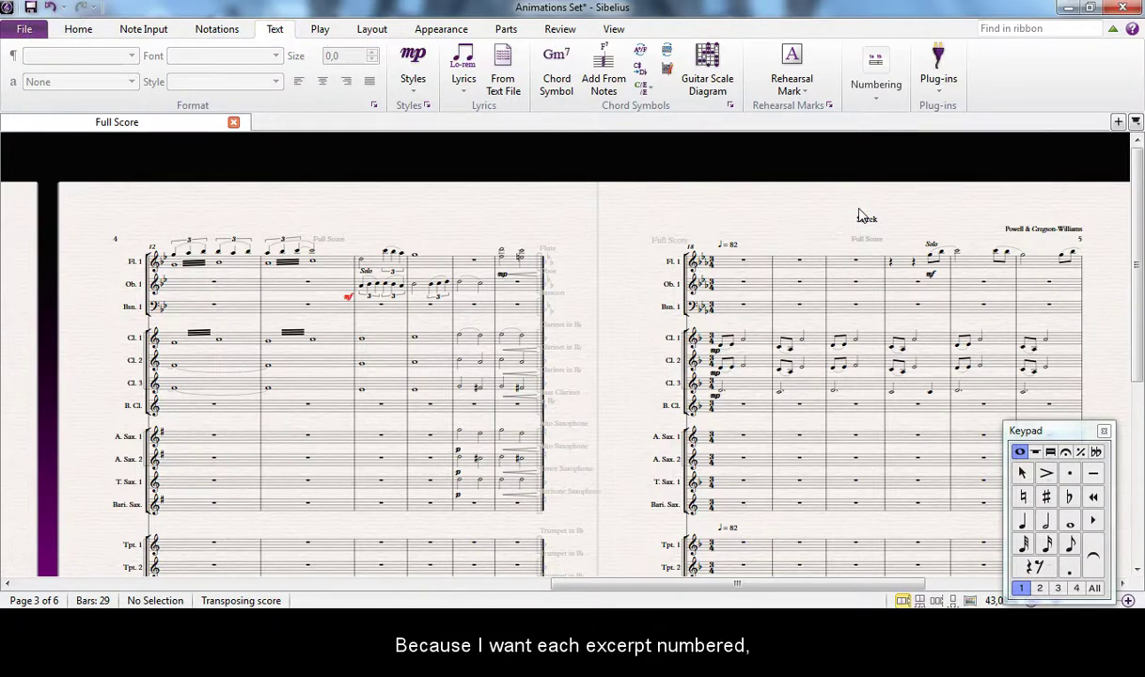
pyautogui.moveTo(580, 224); pyautogui.dragTo(1052, 245)
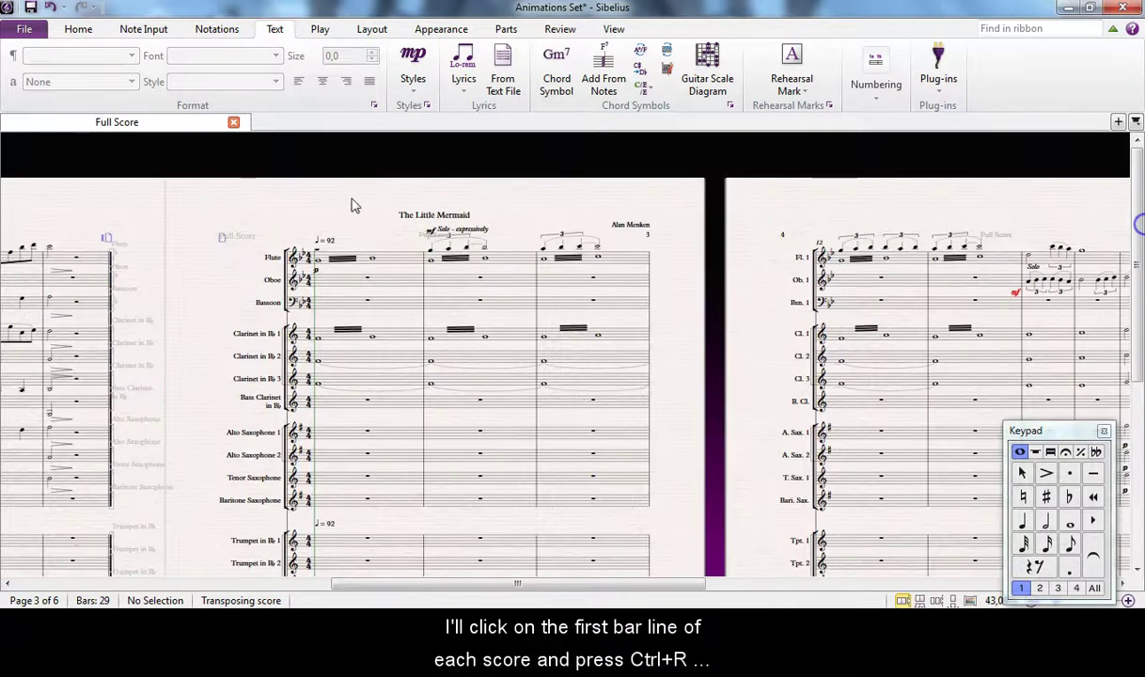
pyautogui.moveTo(320, 205); pyautogui.dragTo(1076, 212)
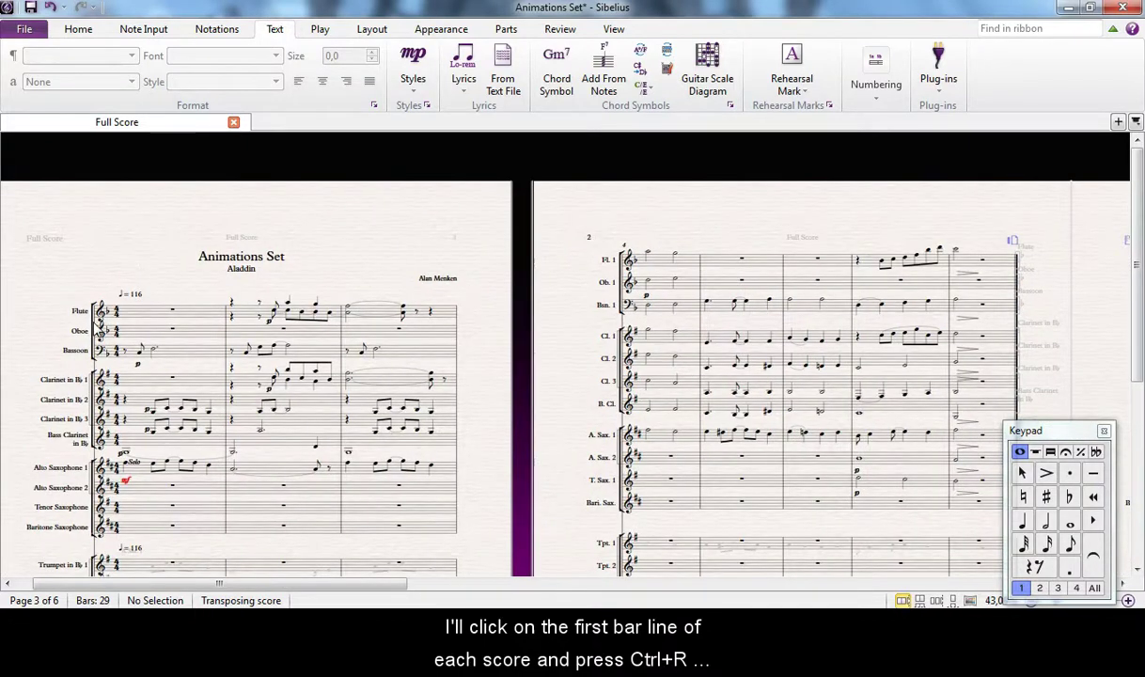
pyautogui.click(95, 313)
pyautogui.hotkey('ctrl', 'r')
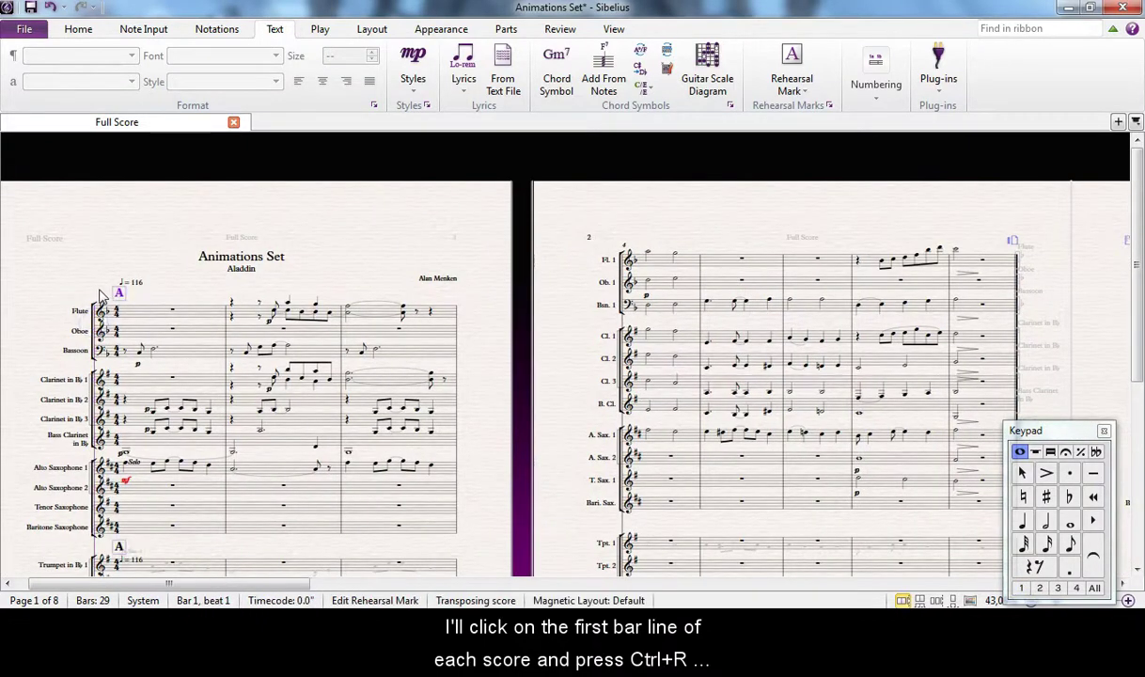
# Step: Add rehearsal marks at the first barlines of The Little Mermaid and Shrek scores
pyautogui.moveTo(688, 217); pyautogui.dragTo(50, 231)
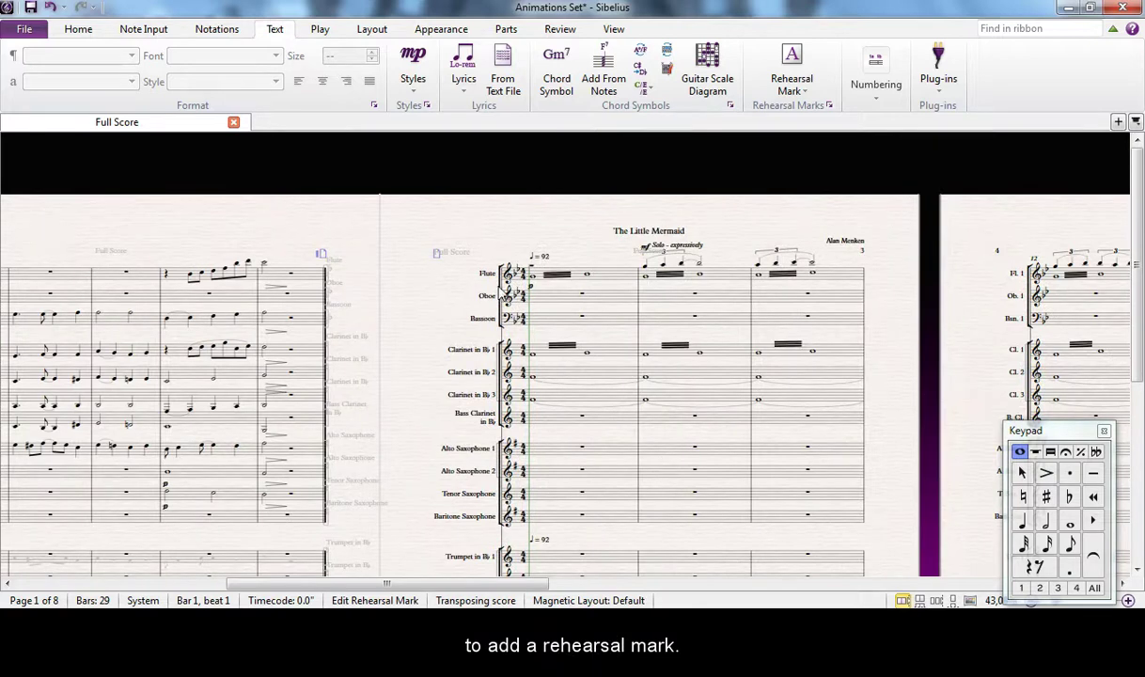
pyautogui.click(500, 288)
pyautogui.hotkey('ctrl', 'r')
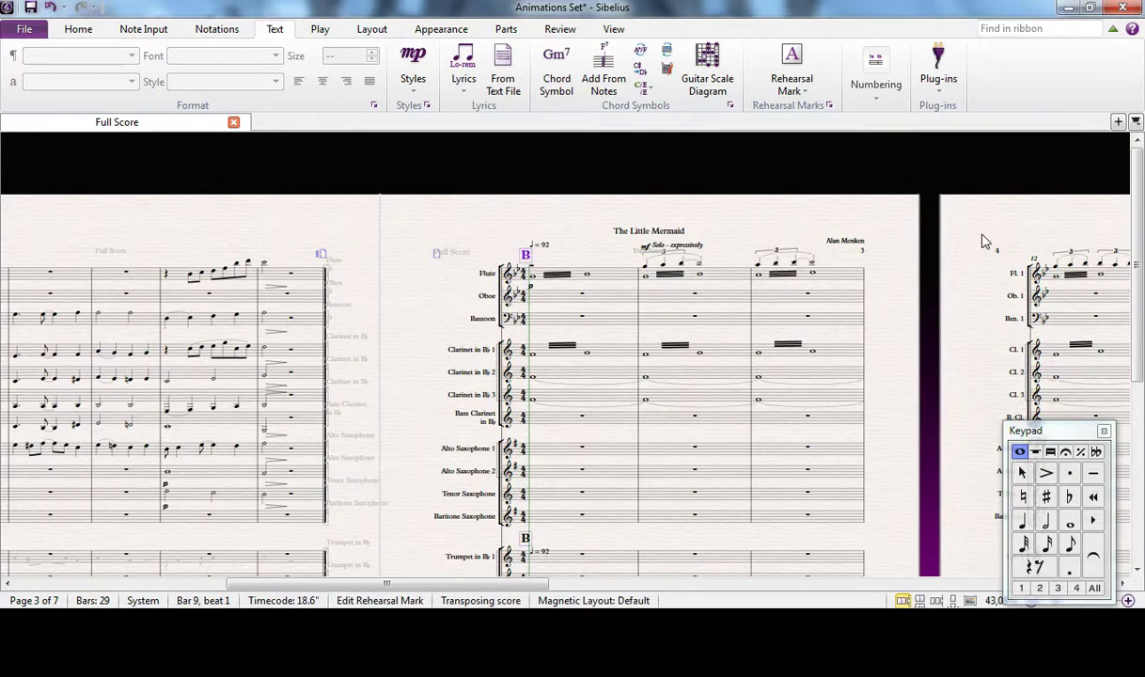
pyautogui.moveTo(982, 228); pyautogui.dragTo(128, 209)
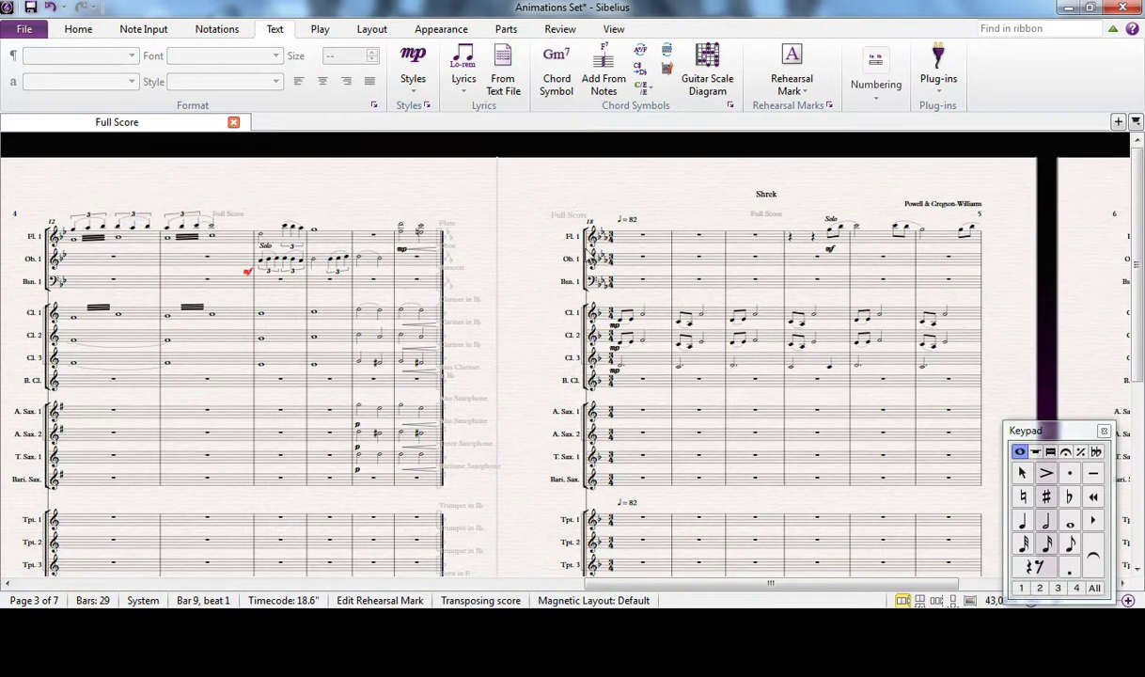
pyautogui.click(586, 246)
pyautogui.hotkey('ctrl', 'r')
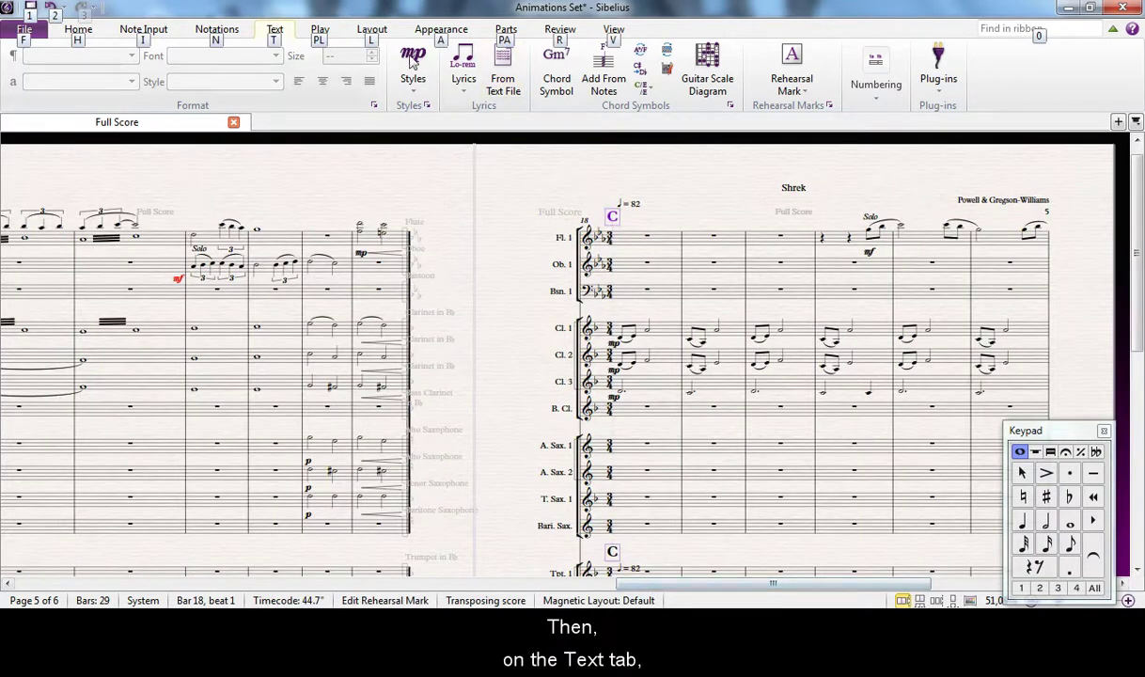
# Step: Set the rehearsal mark appearance in the Engraving Rules to numbers (1, 2, 3...)
pyautogui.press('alt')
pyautogui.press('Escape')
pyautogui.click(275, 29)
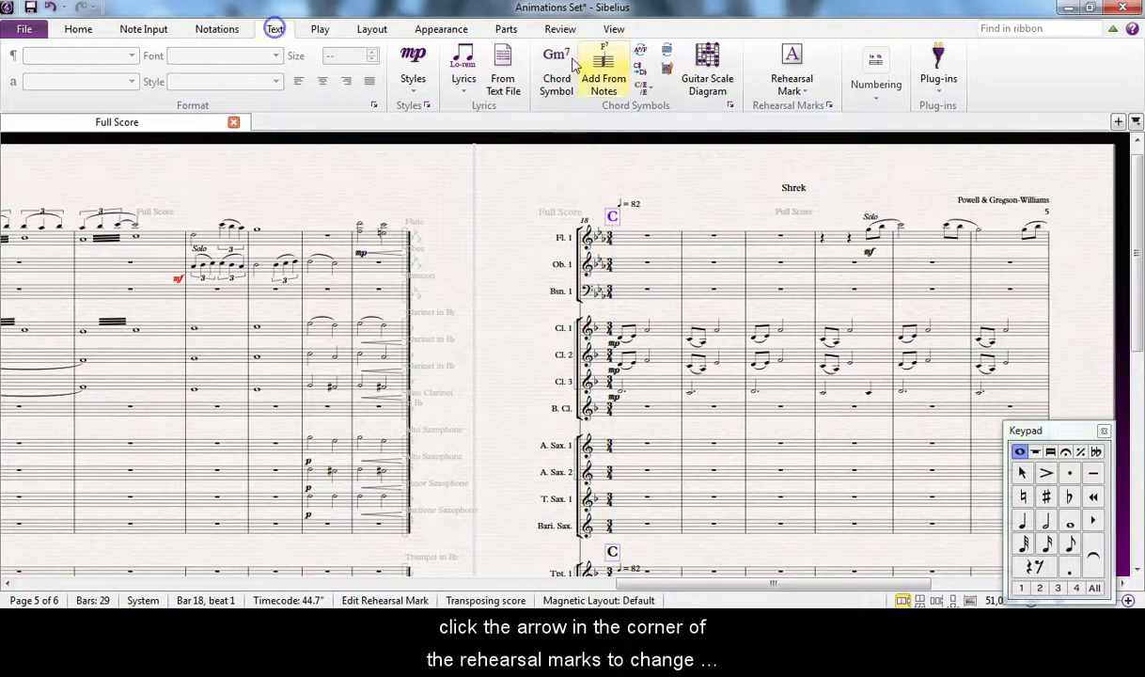
pyautogui.click(828, 106)
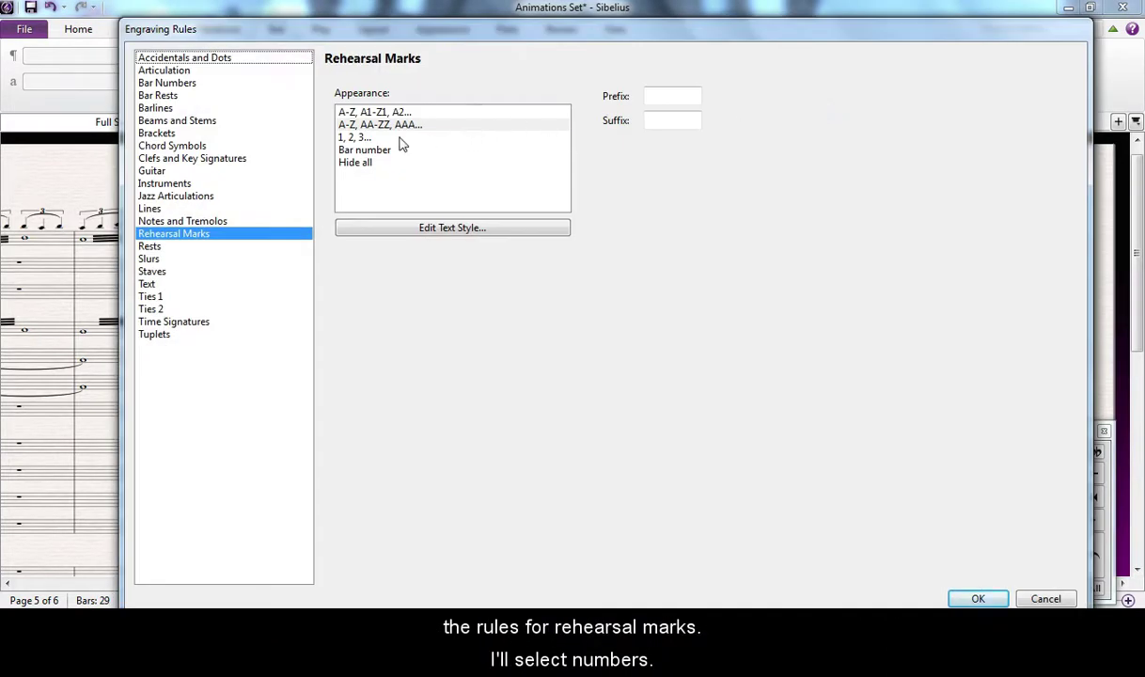
pyautogui.click(400, 138)
pyautogui.click(962, 601)
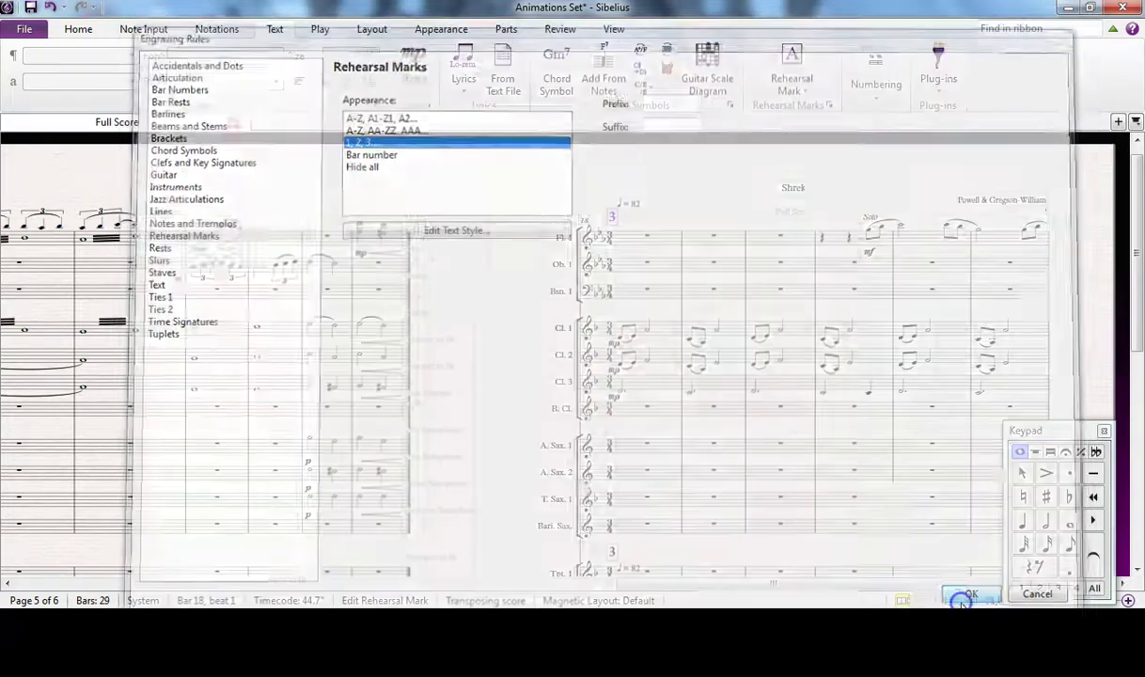
# Step: Return to the first page of the full score and open the Oboe part
pyautogui.moveTo(522, 262); pyautogui.dragTo(1140, 298)
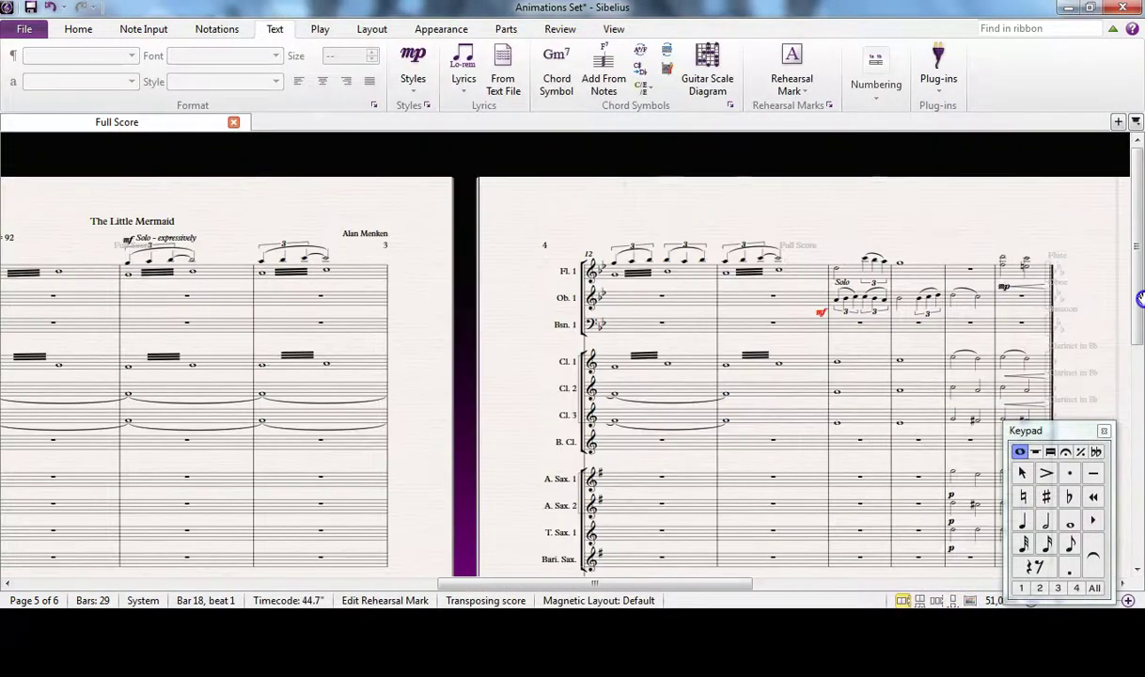
pyautogui.moveTo(373, 253); pyautogui.dragTo(1081, 188)
pyautogui.moveTo(465, 202); pyautogui.dragTo(1023, 184)
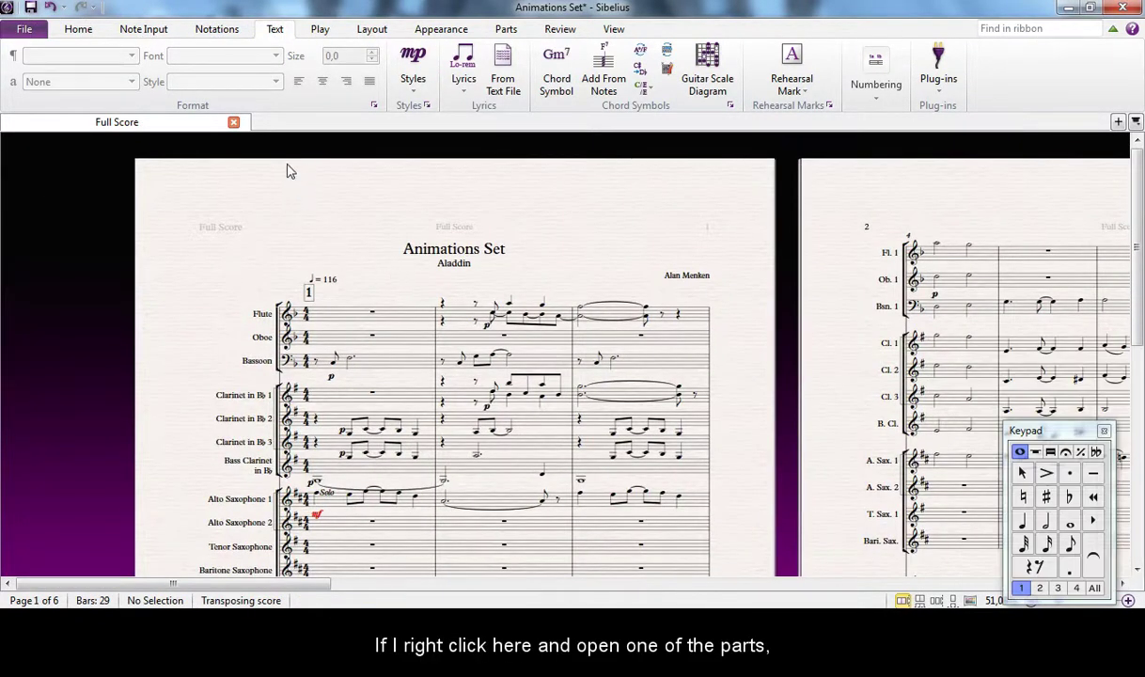
pyautogui.rightClick(298, 129)
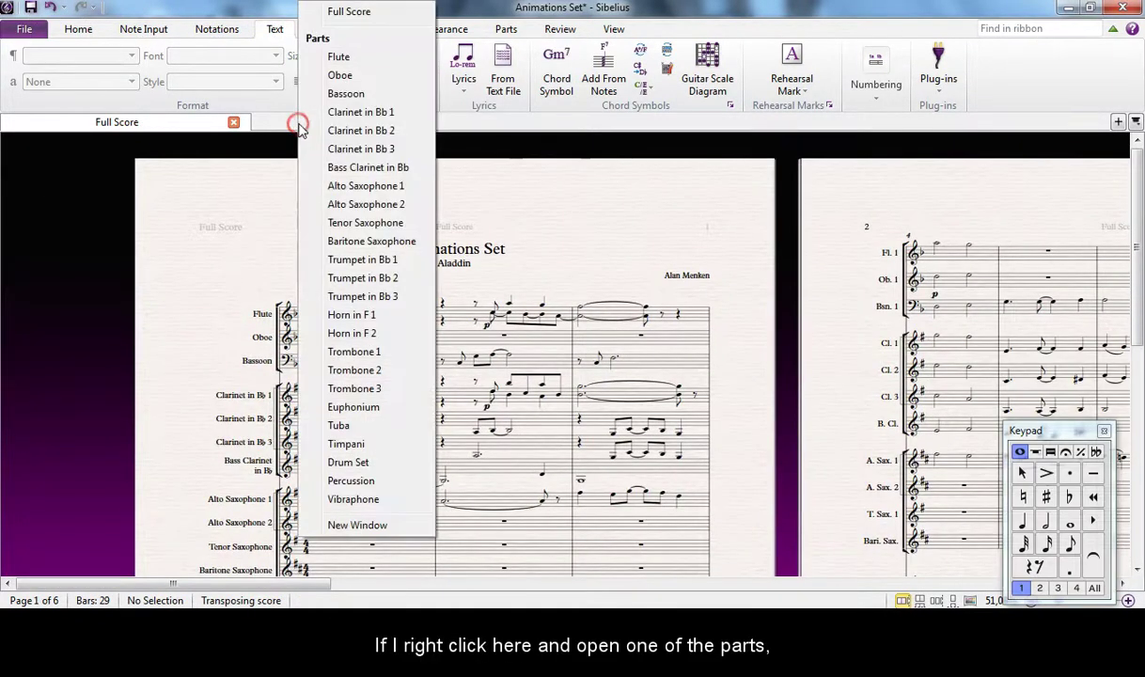
pyautogui.click(340, 75)
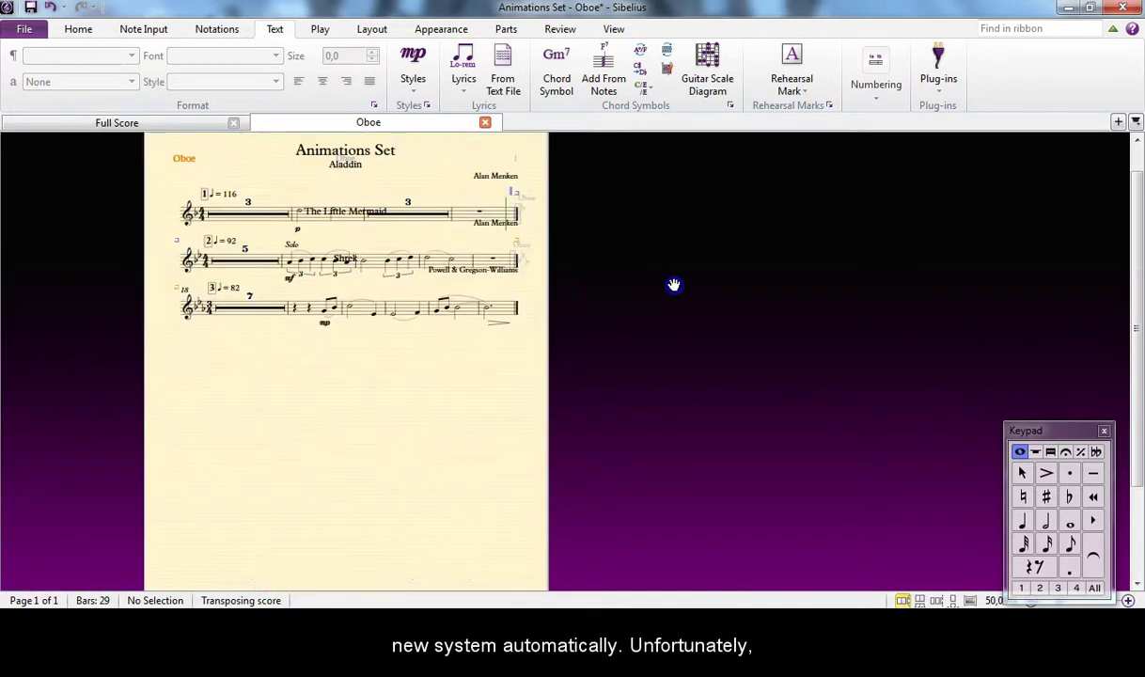
# Step: Reposition the subtitles and composer credits in the Oboe part so that each sits above its own excerpt's system
pyautogui.moveTo(673, 283); pyautogui.dragTo(748, 304)
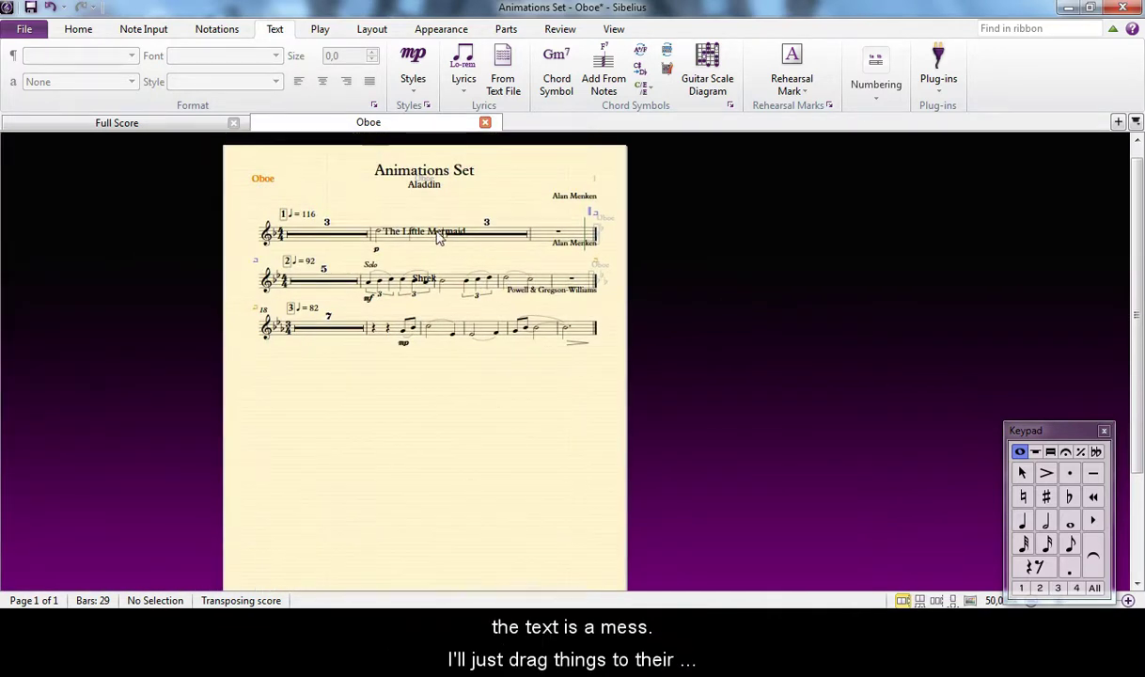
pyautogui.moveTo(437, 237); pyautogui.dragTo(430, 303)
pyautogui.moveTo(428, 185); pyautogui.dragTo(433, 211)
pyautogui.moveTo(575, 196); pyautogui.dragTo(577, 206)
pyautogui.moveTo(567, 238); pyautogui.dragTo(565, 313)
# Step: Move the second and third systems of the Oboe part lower and adjust the subtitles above them
pyautogui.moveTo(445, 329); pyautogui.dragTo(448, 344)
pyautogui.click(428, 320)
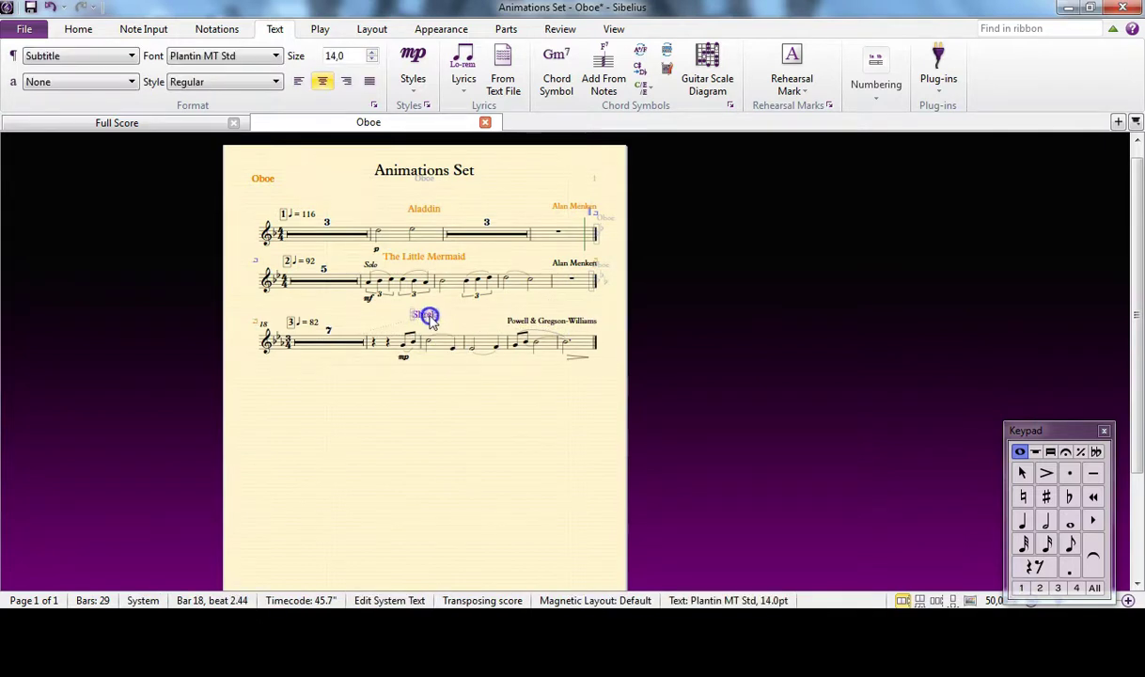
pyautogui.click(451, 295)
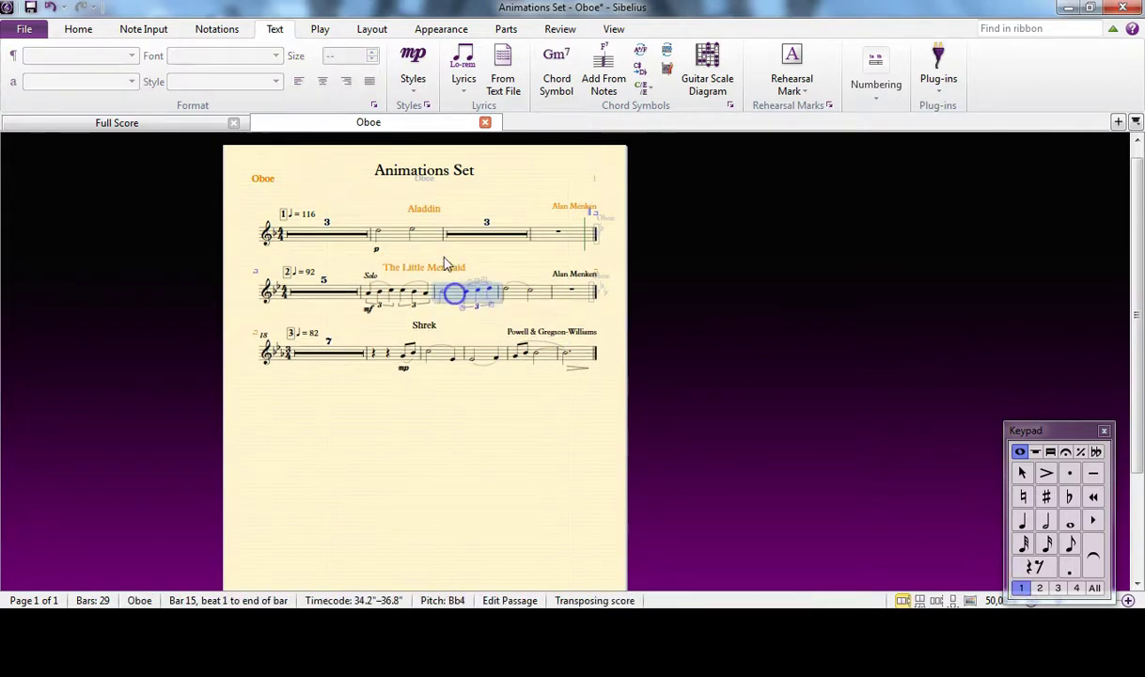
pyautogui.click(442, 265)
pyautogui.press('Escape')
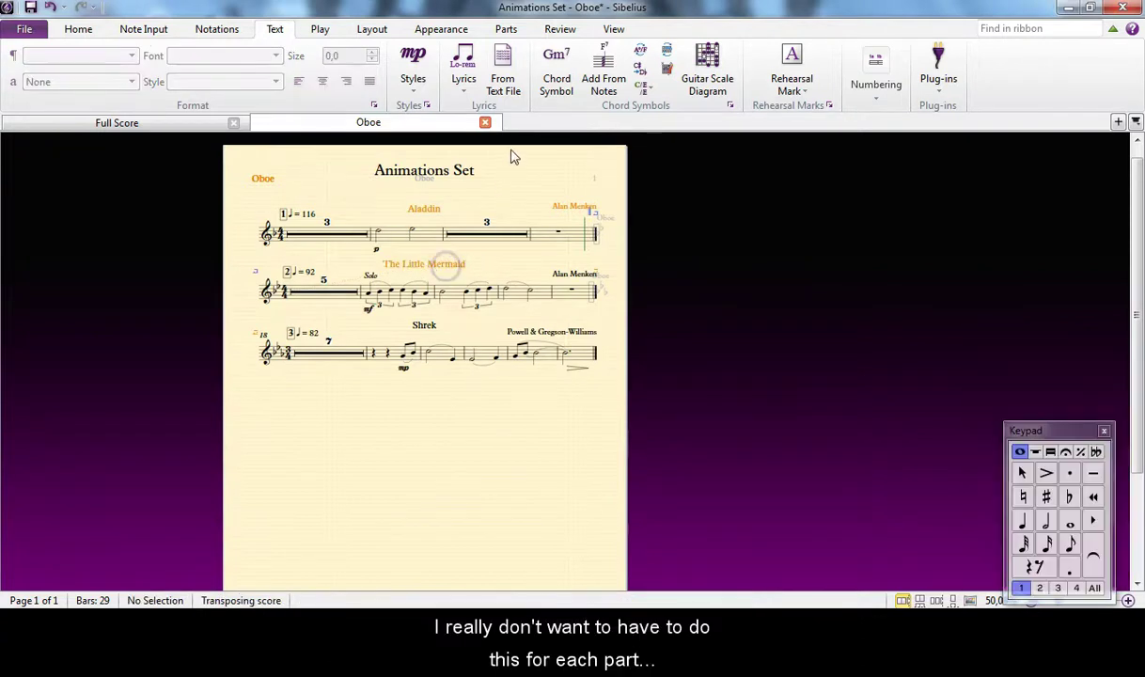
# Step: Open another instrument's part to examine its text and system layout, and close it to return to the Oboe part
pyautogui.click(538, 124)
pyautogui.click(564, 148)
pyautogui.scroll(-3, 611, 181)
pyautogui.click(529, 291)
pyautogui.scroll(-3, 507, 297)
pyautogui.scroll(-2, 479, 300)
pyautogui.click(466, 299)
pyautogui.scroll(-2, 465, 301)
pyautogui.moveTo(462, 304); pyautogui.dragTo(676, 371)
pyautogui.click(736, 123)
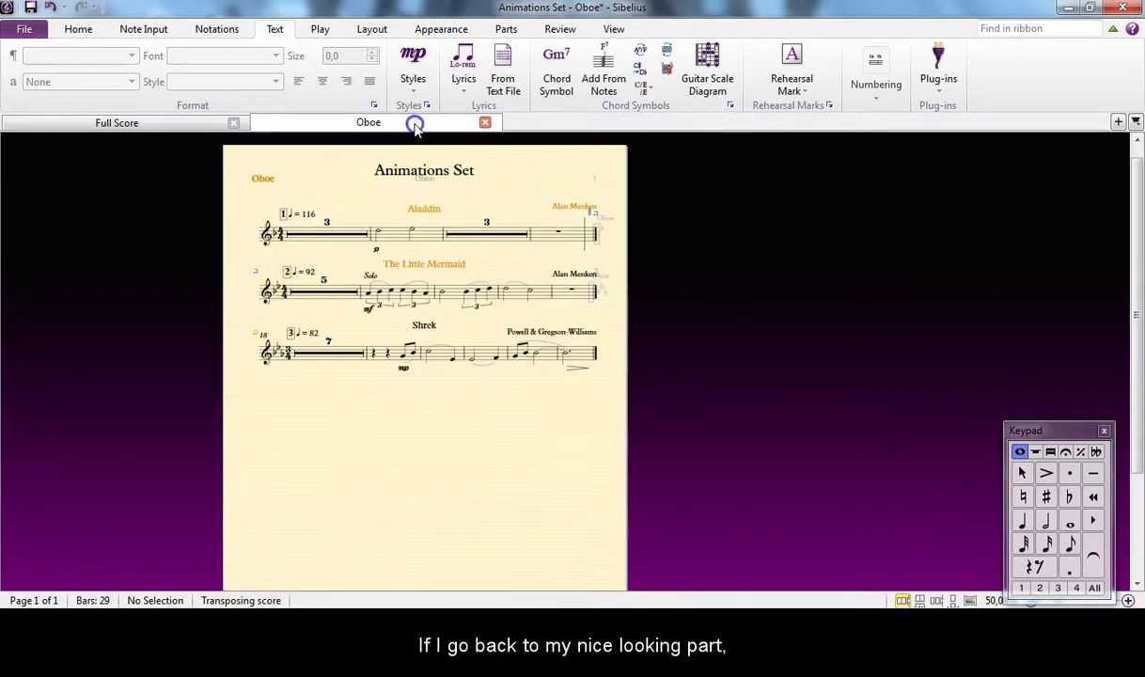
# Step: Copy the Oboe part's layout to all the other parts, leaving Oboe out of the destination parts
pyautogui.click(508, 30)
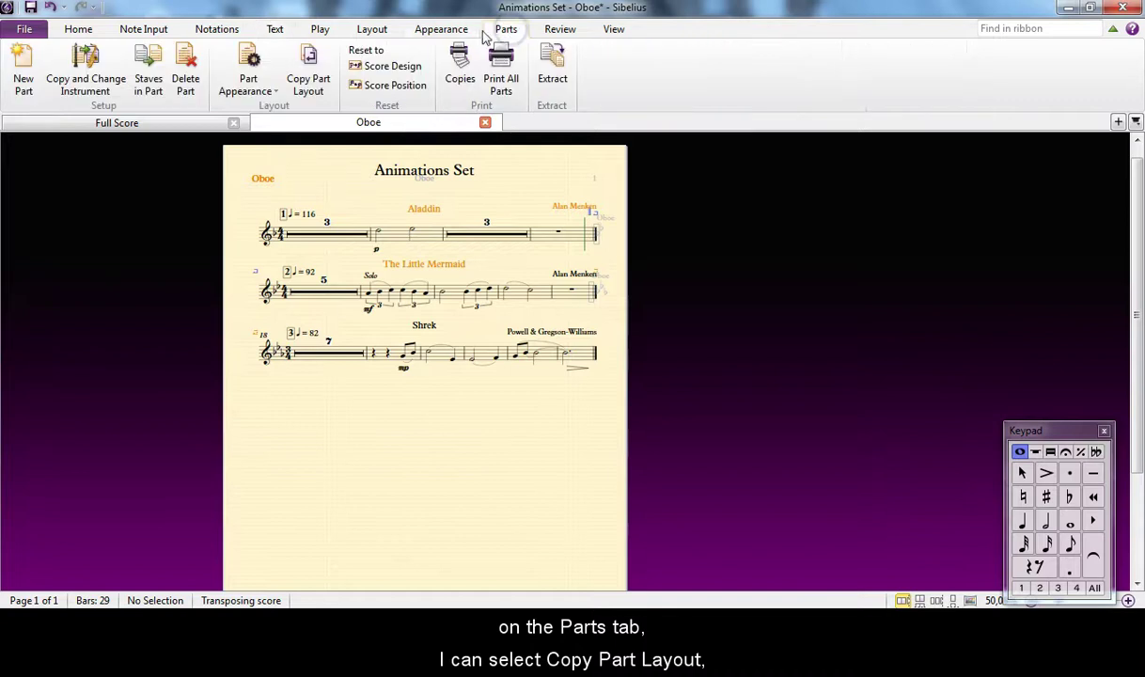
pyautogui.click(308, 73)
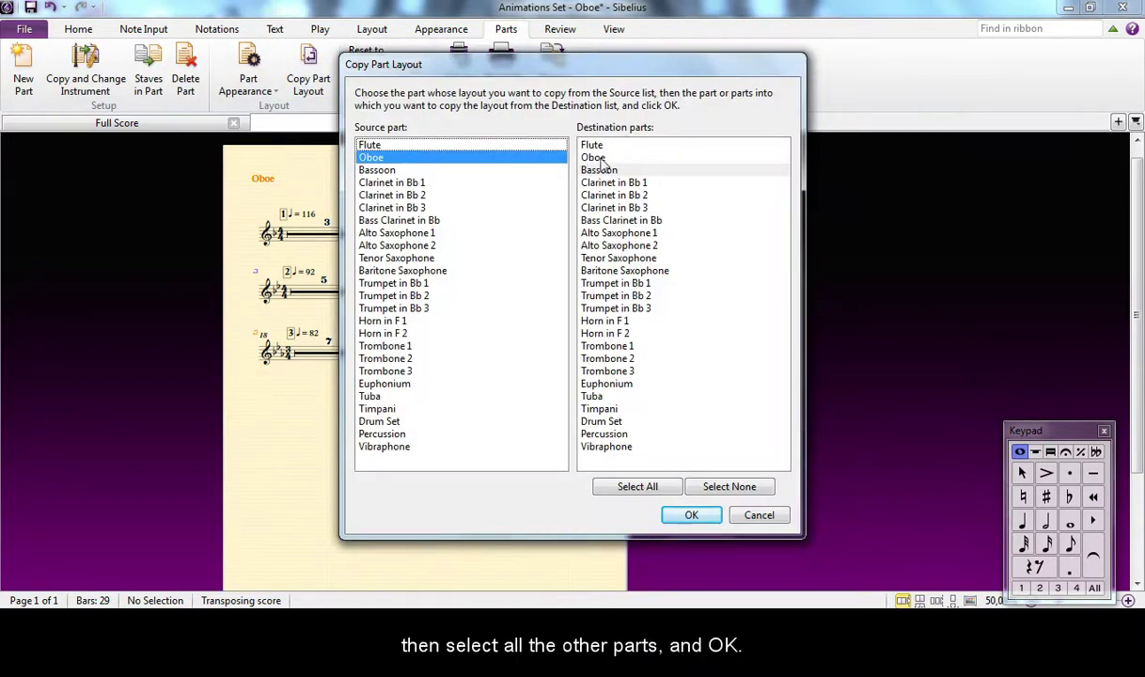
pyautogui.click(592, 146)
pyautogui.keyDown('shift'); pyautogui.click(620, 447); pyautogui.keyUp('shift')
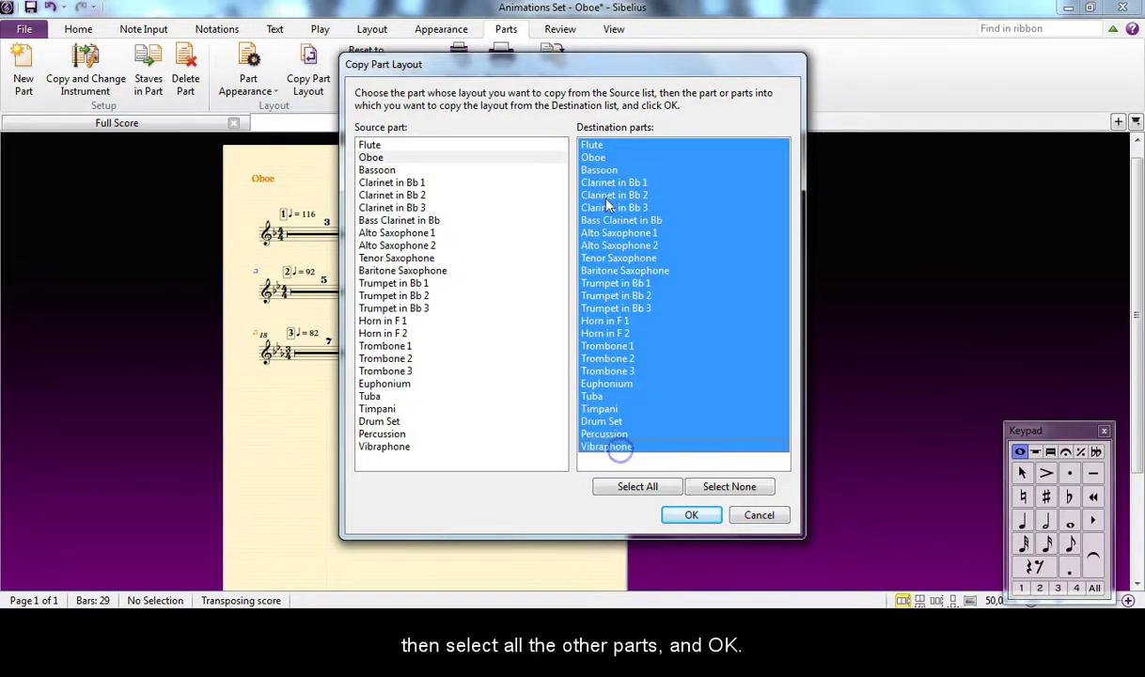
pyautogui.keyDown('ctrl'); pyautogui.click(595, 157); pyautogui.keyUp('ctrl')
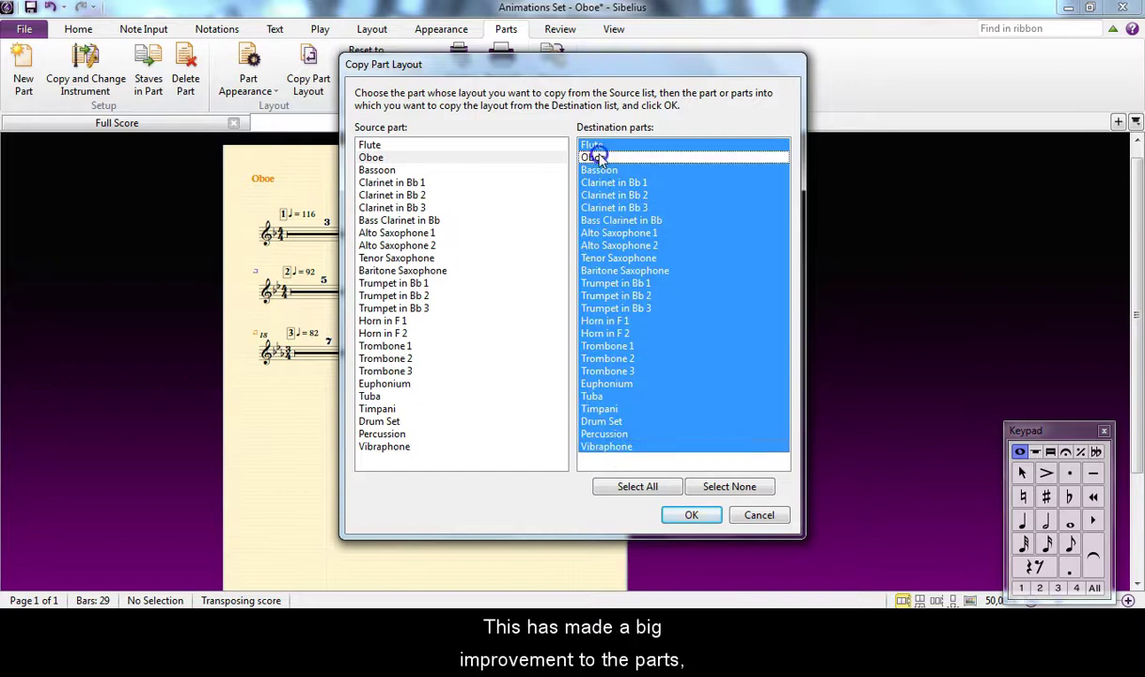
pyautogui.click(690, 514)
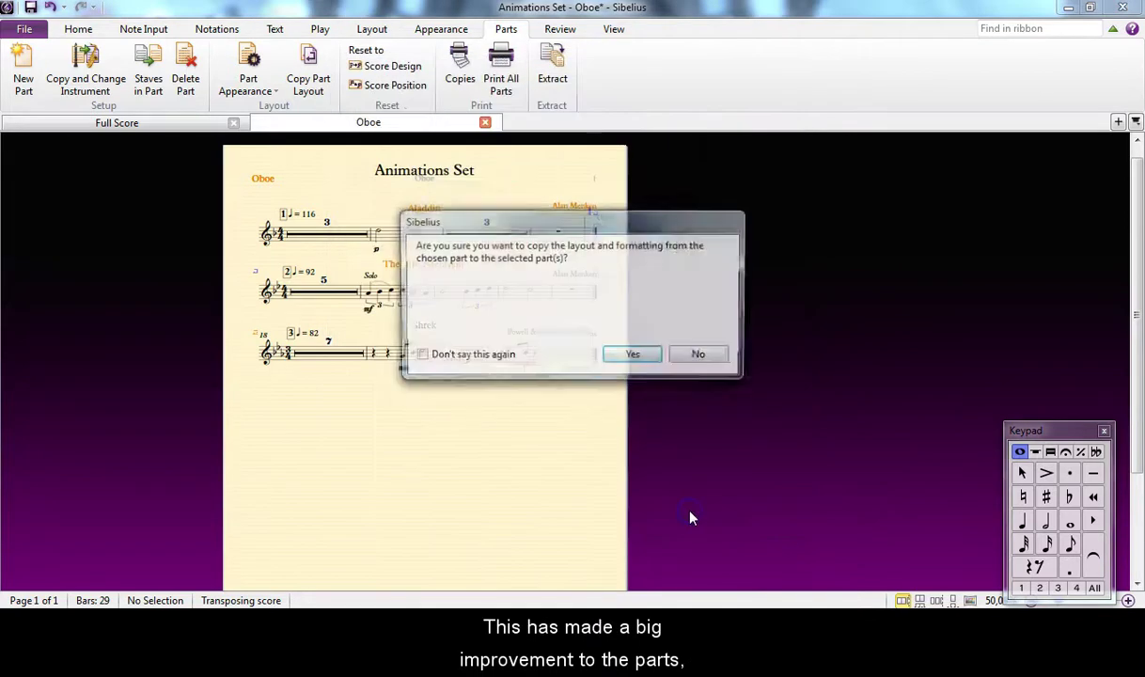
pyautogui.click(636, 357)
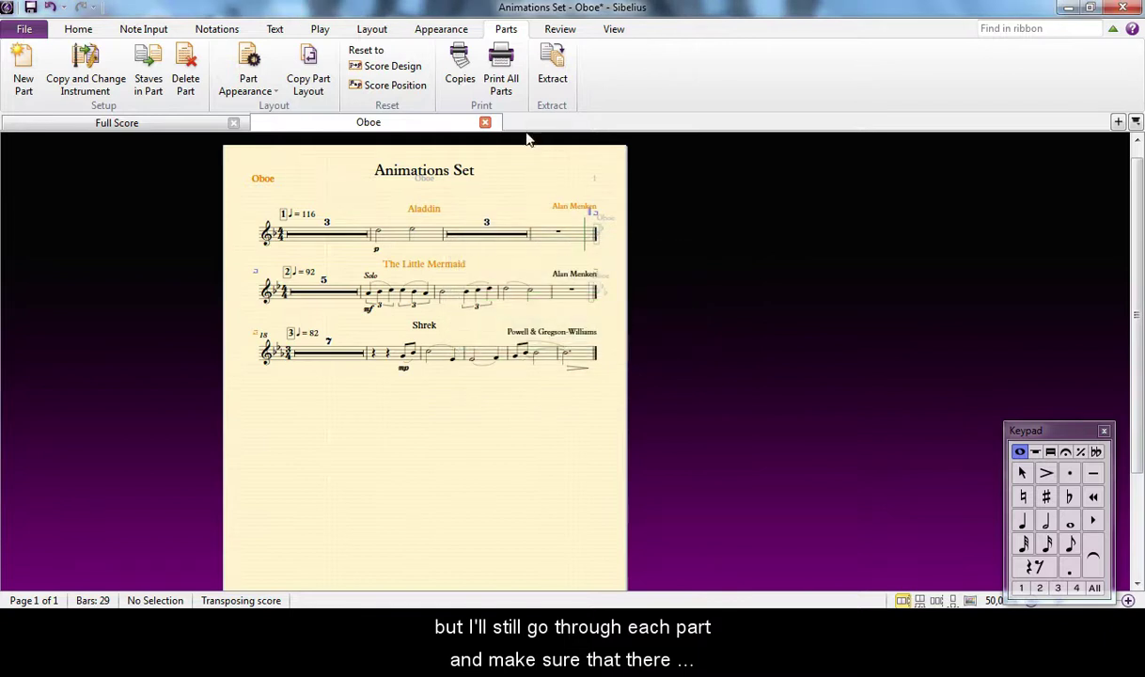
# Step: Open the Alto Saxophone 1 part and move its Shrek system lower to clear the subtitle
pyautogui.click(523, 123)
pyautogui.click(568, 185)
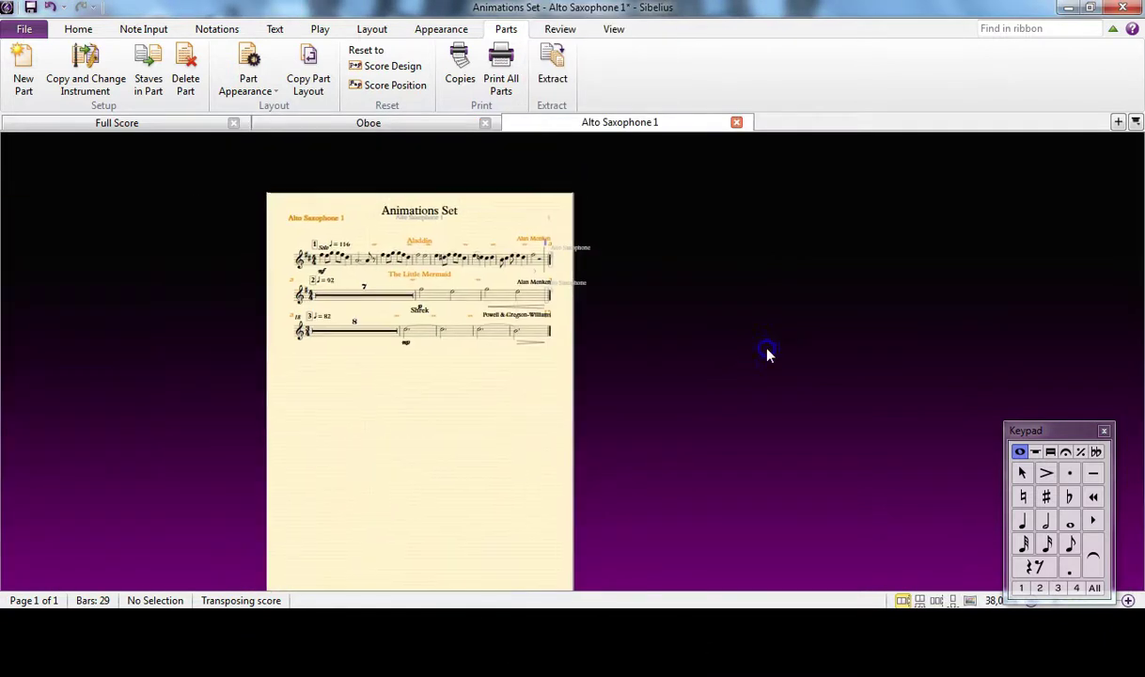
pyautogui.click(460, 336)
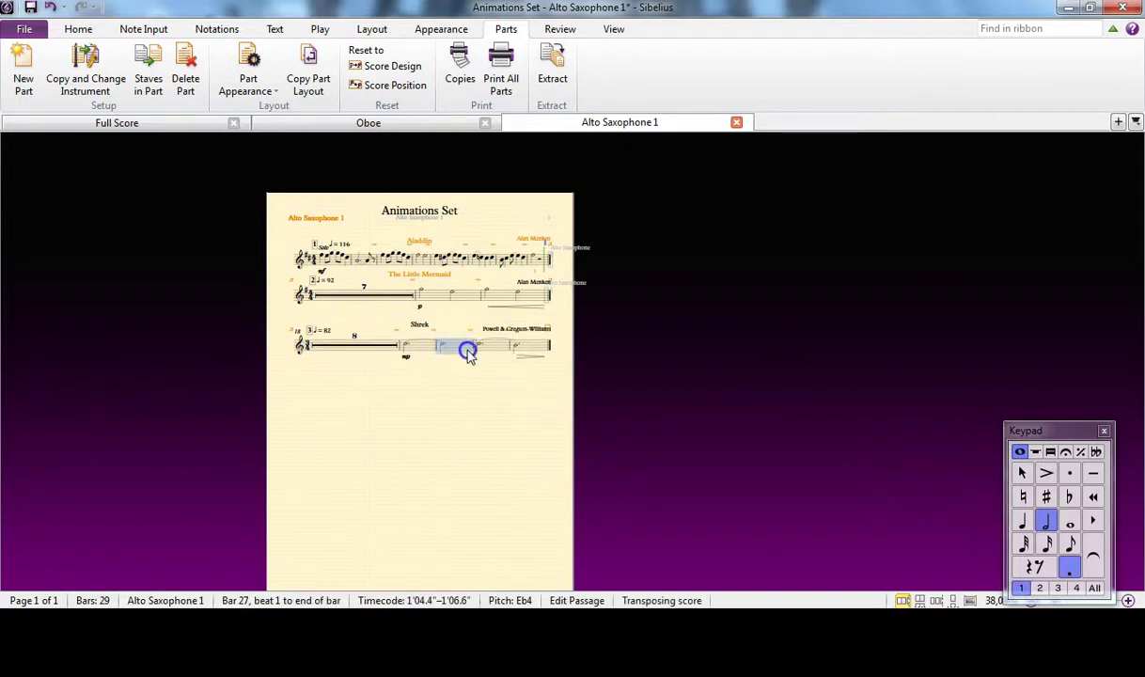
pyautogui.click(465, 390)
# Step: Open the Horn in F 2 part and move its Shrek system lower so the subtitle clears the dynamic above
pyautogui.click(761, 122)
pyautogui.click(825, 334)
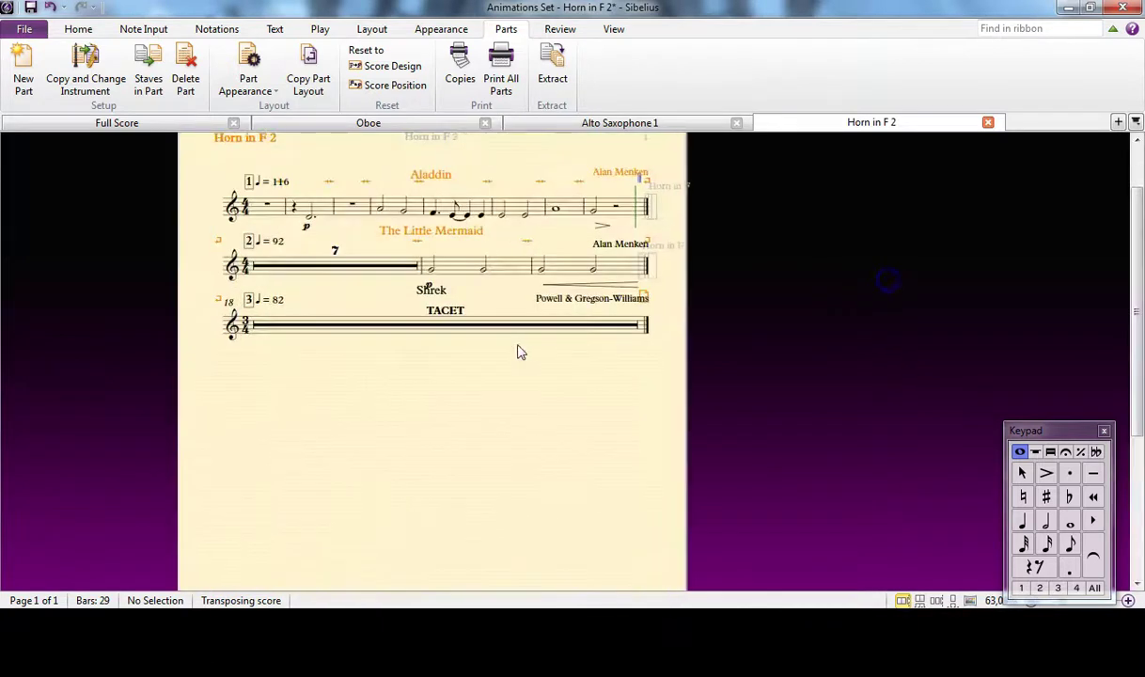
pyautogui.moveTo(631, 472); pyautogui.dragTo(631, 482)
pyautogui.click(664, 314)
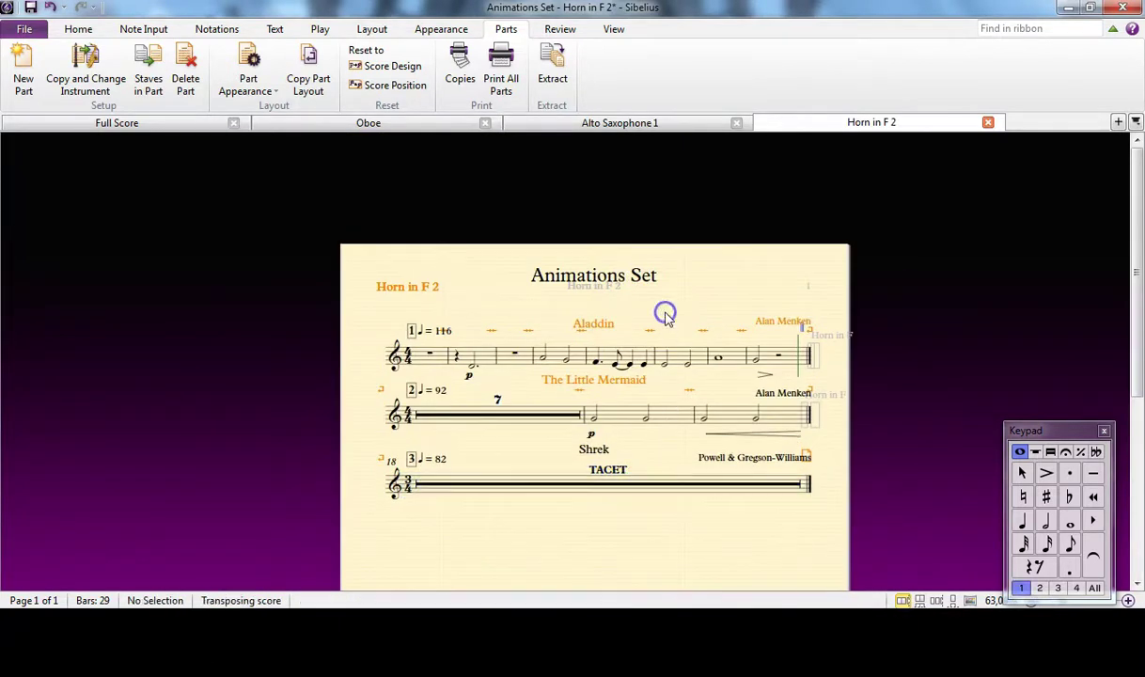
# Step: Close the Horn in F 2, Alto Saxophone 1 and Oboe parts to return to the full score
pyautogui.press('alt')
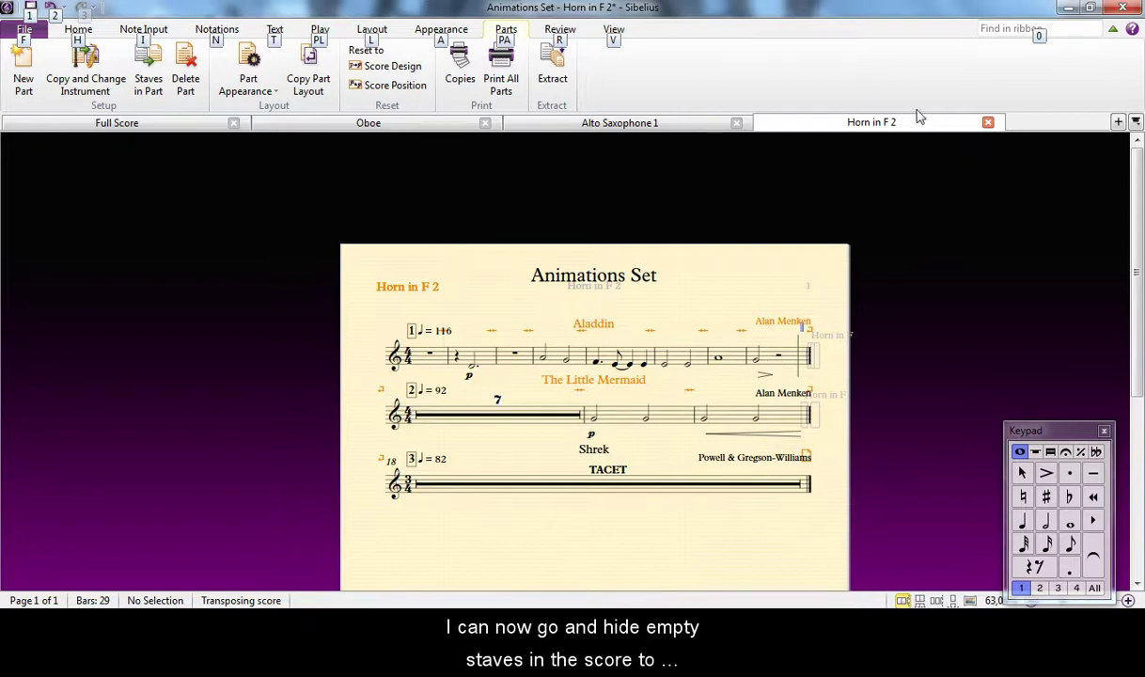
pyautogui.click(988, 122)
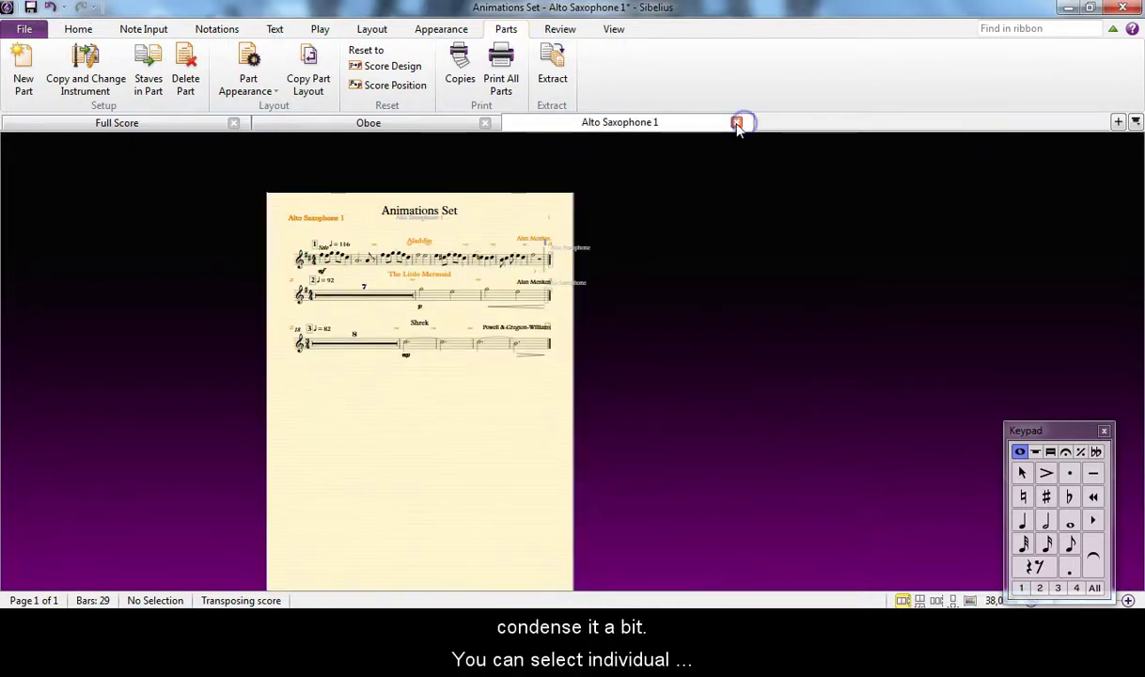
pyautogui.click(736, 123)
pyautogui.click(485, 122)
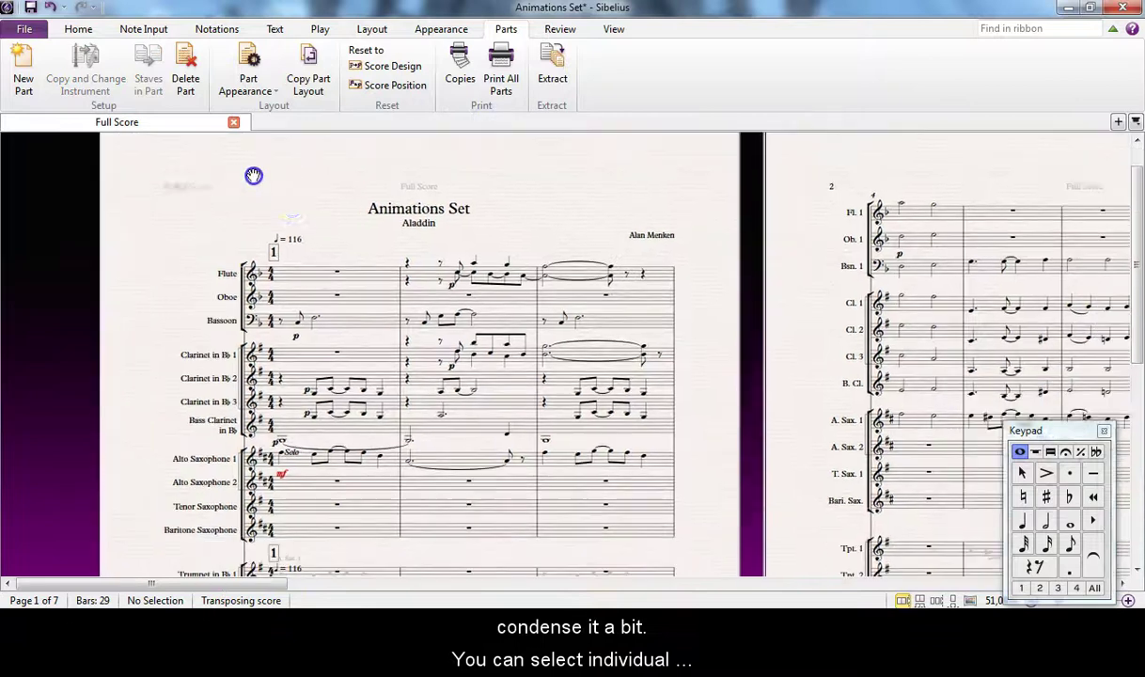
# Step: Hide the empty Trumpet 2 and Trumpet 3 staves in bars 1 to 8 of the full score
pyautogui.moveTo(671, 431); pyautogui.dragTo(594, 118)
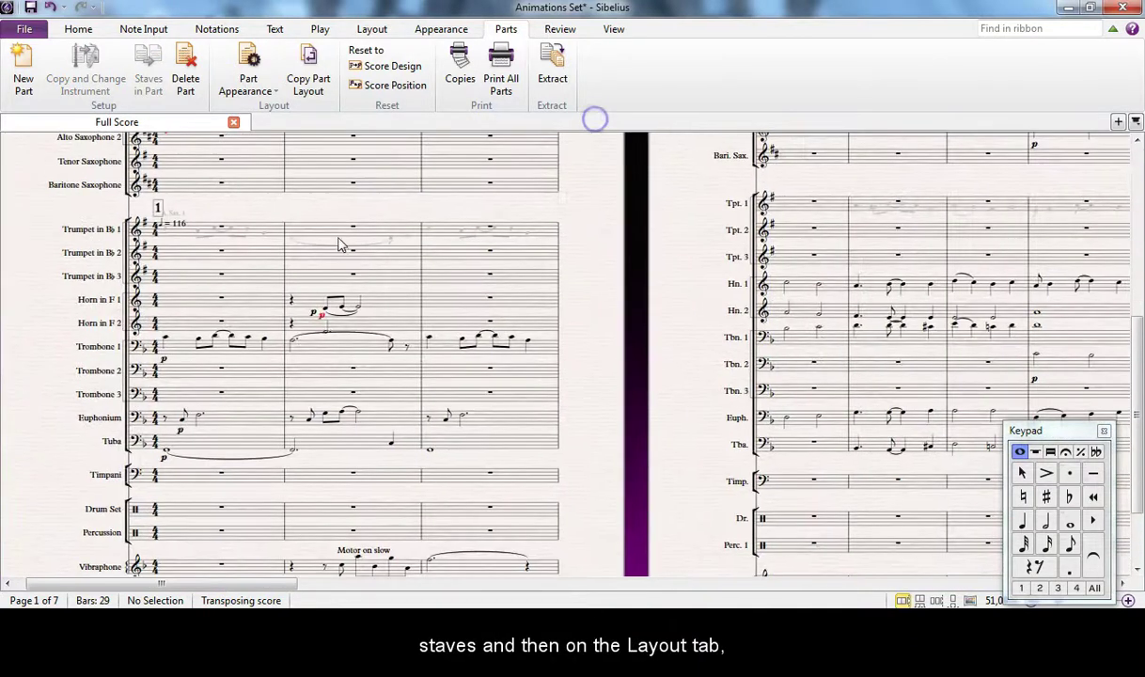
pyautogui.click(250, 255)
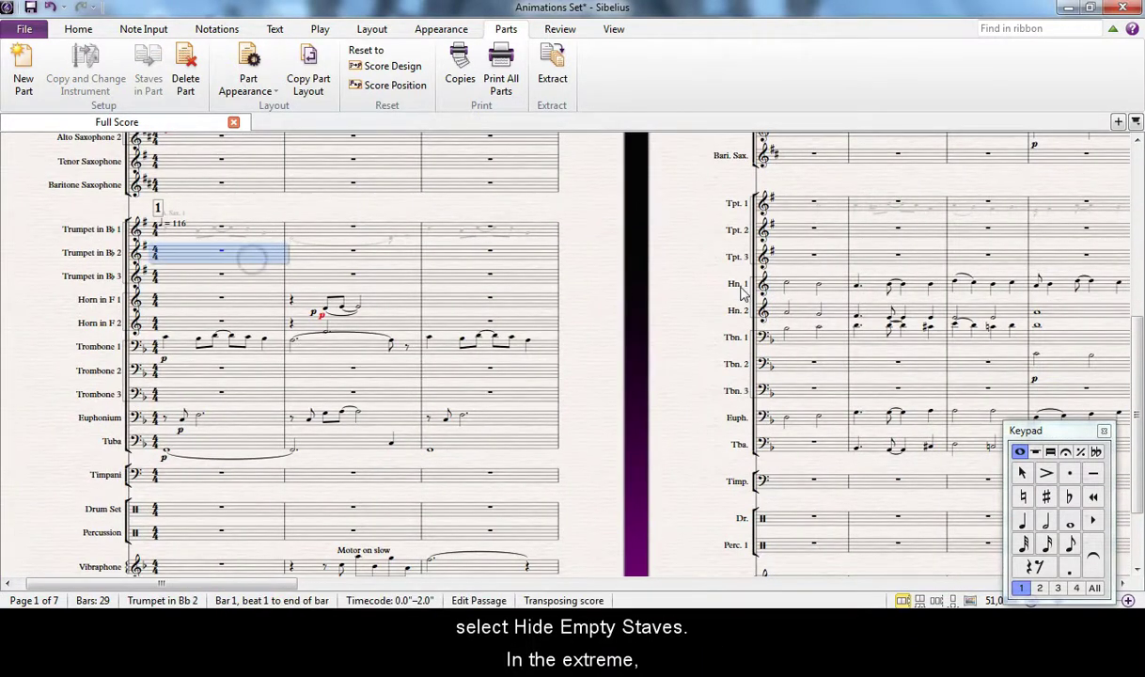
pyautogui.hscroll(5, 340, 270)
pyautogui.keyDown('shift'); pyautogui.click(843, 246); pyautogui.keyUp('shift')
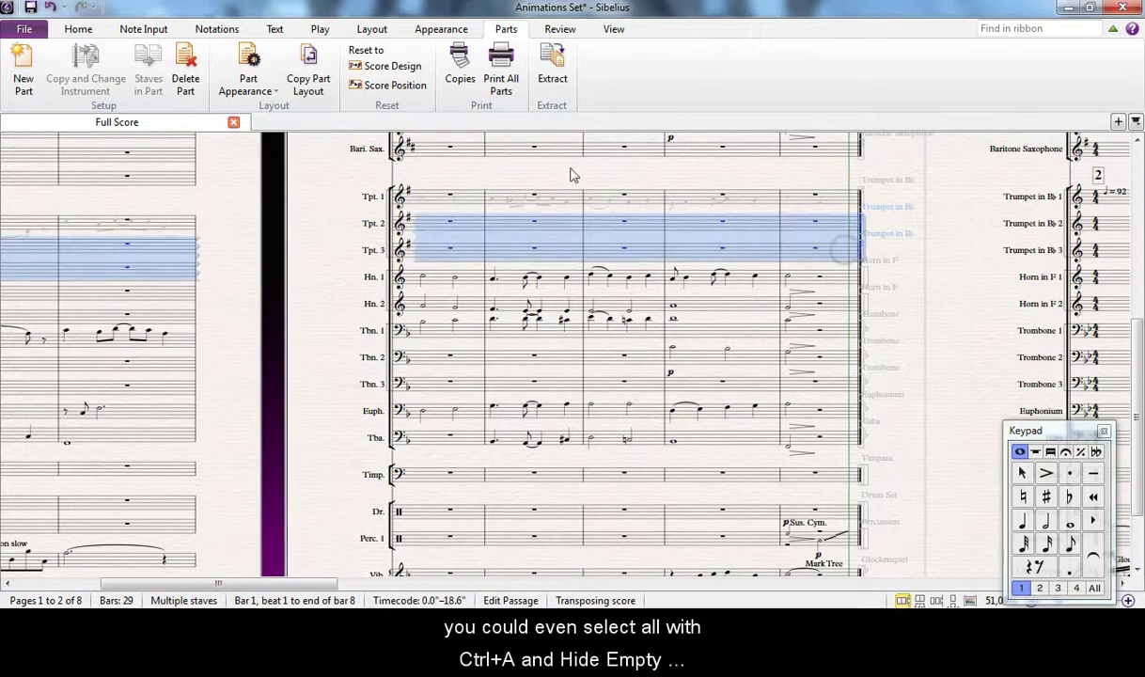
pyautogui.click(380, 27)
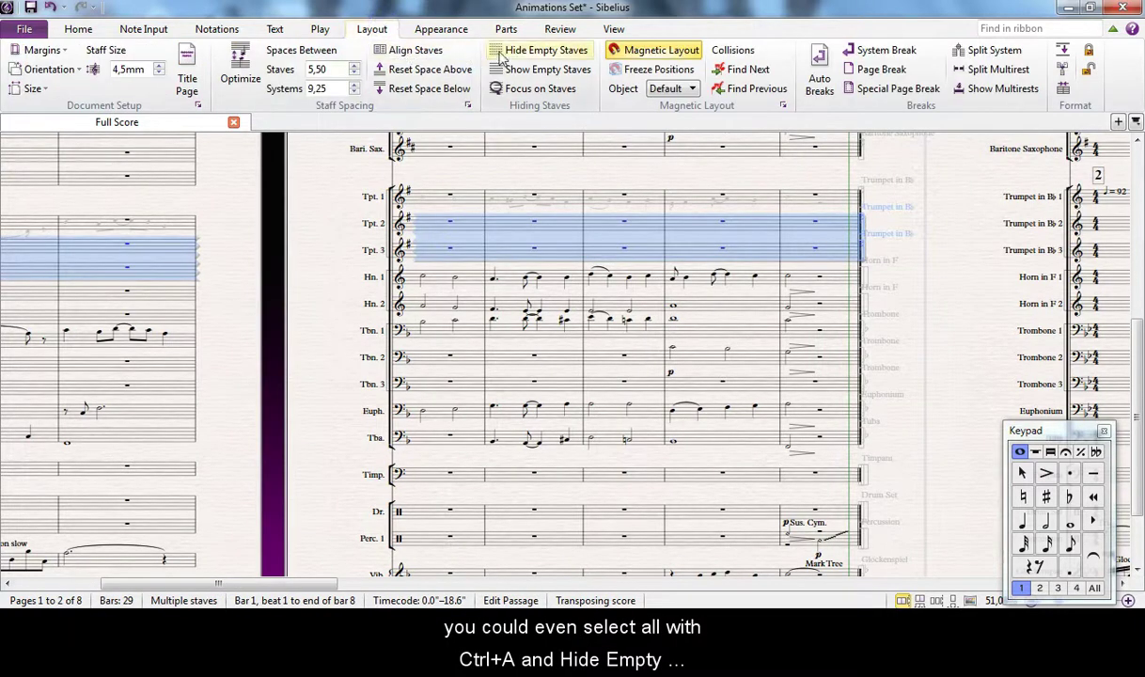
pyautogui.click(507, 54)
# Step: Select the entire full score and hide all of its empty staves
pyautogui.hotkey('ctrl', 'a')
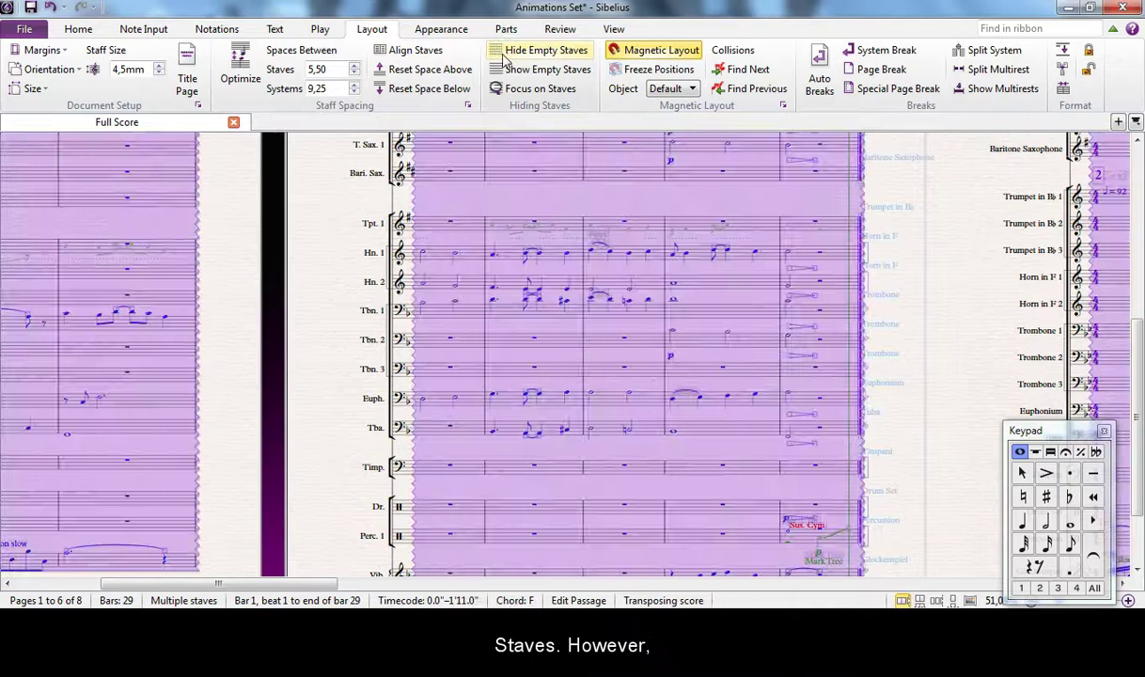
pyautogui.click(515, 50)
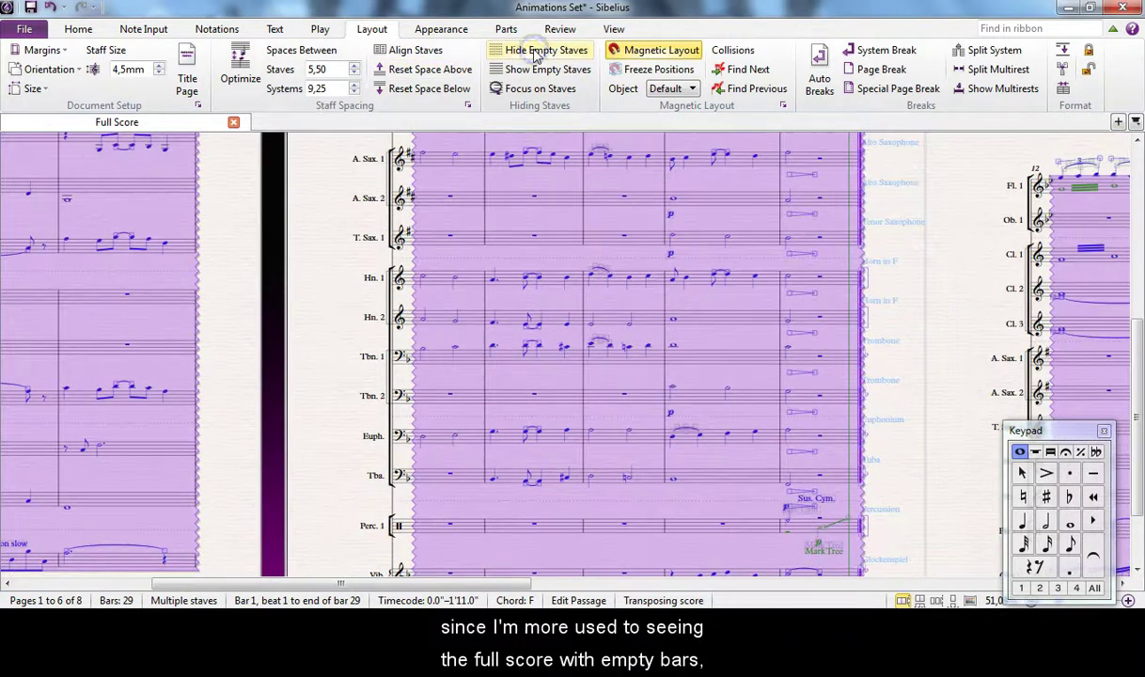
pyautogui.scroll(-3, 310, 270)
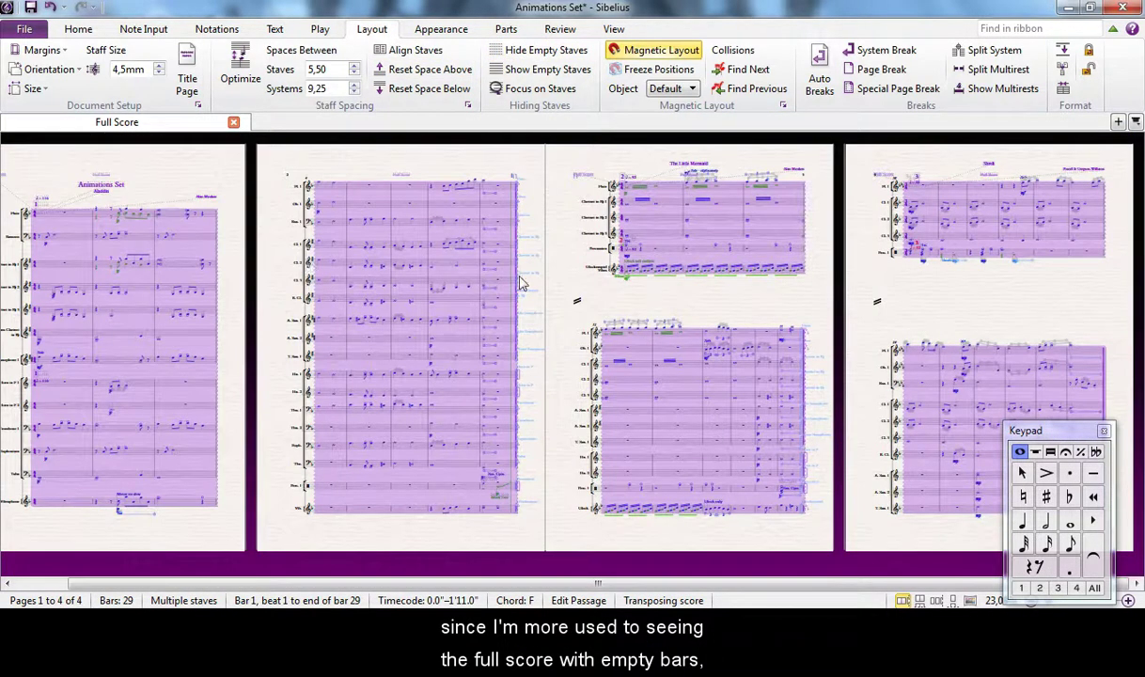